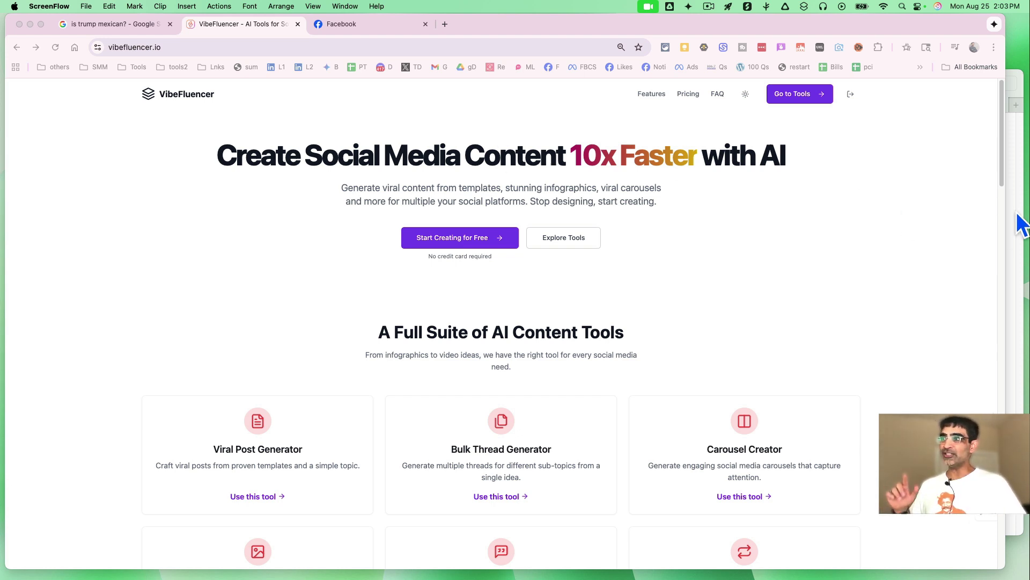
Step: Preview the Facebook dashboard screenshots IMG_4282 and IMG_4311 in Finder's FB CM folder
key("super+Tab")
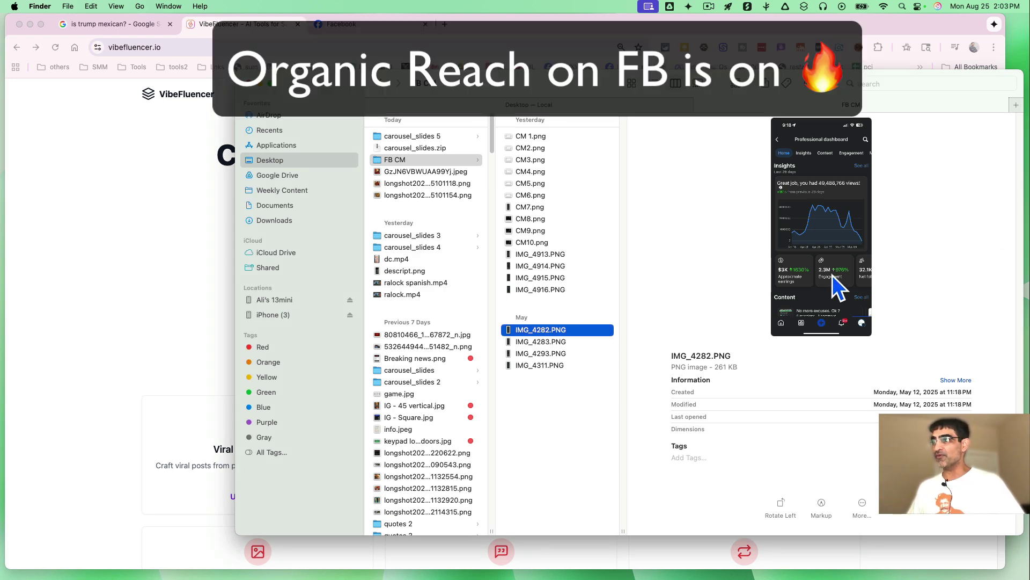
key("space")
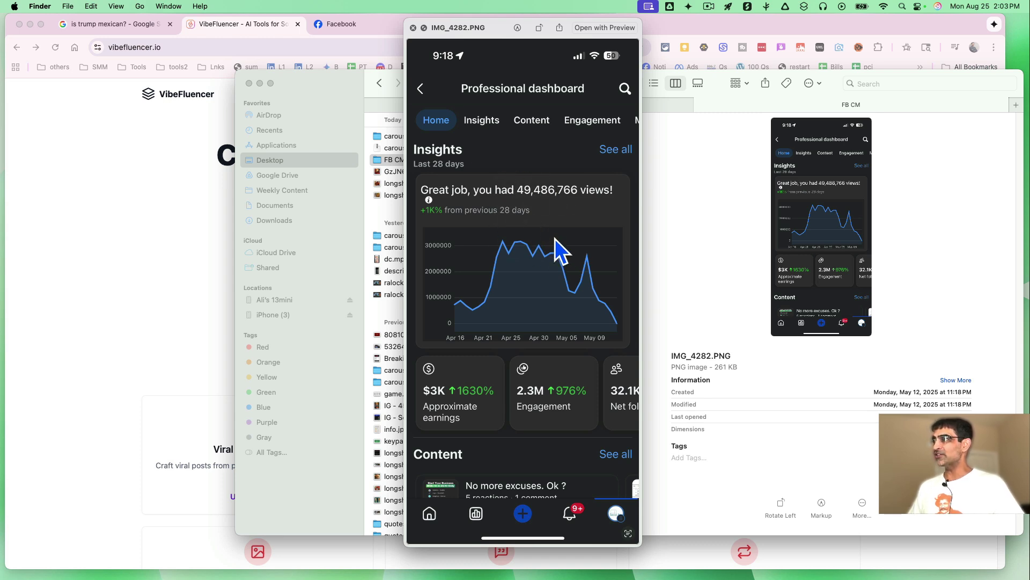
key("space")
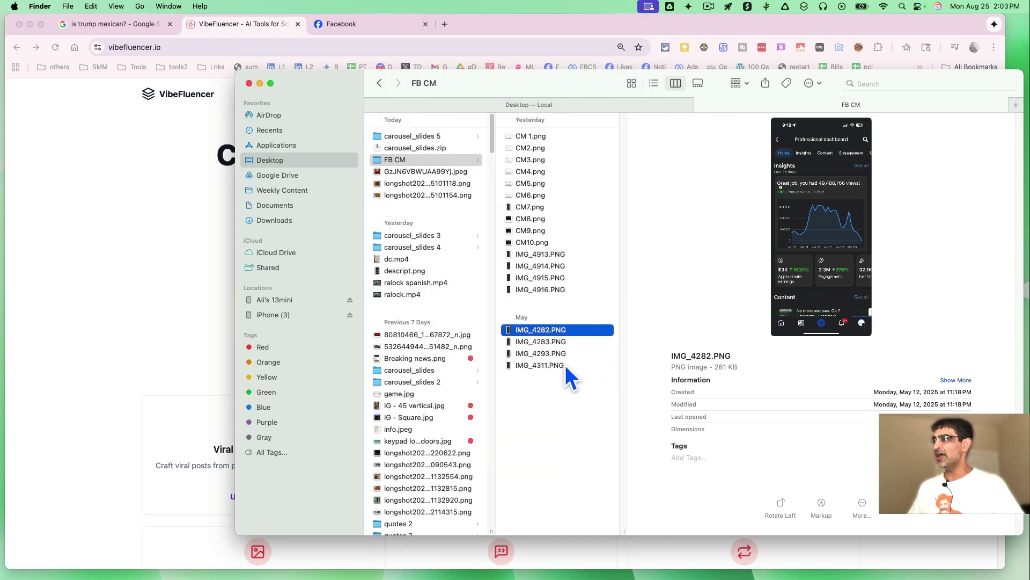
left_click(540, 364)
key("space")
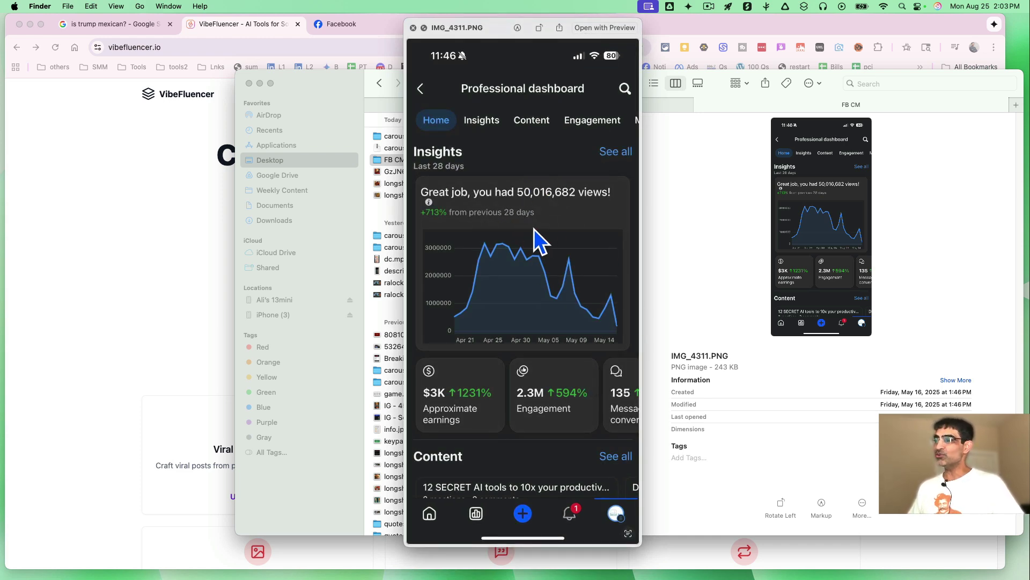
key("space")
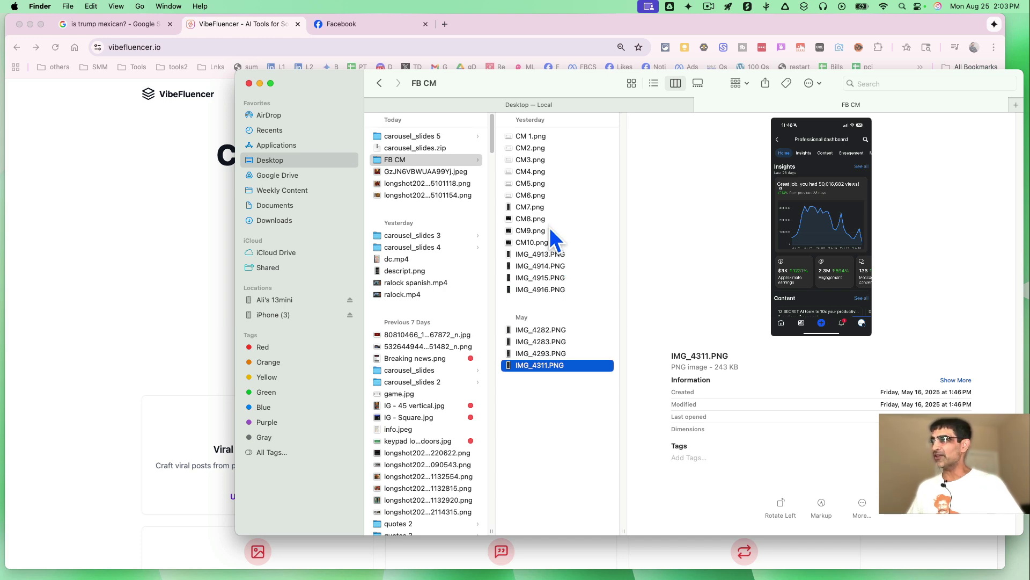
Step: Preview the carousel post examples CM8 and CM9, then go back to the VibeFluencer page
left_click(531, 219)
key("space")
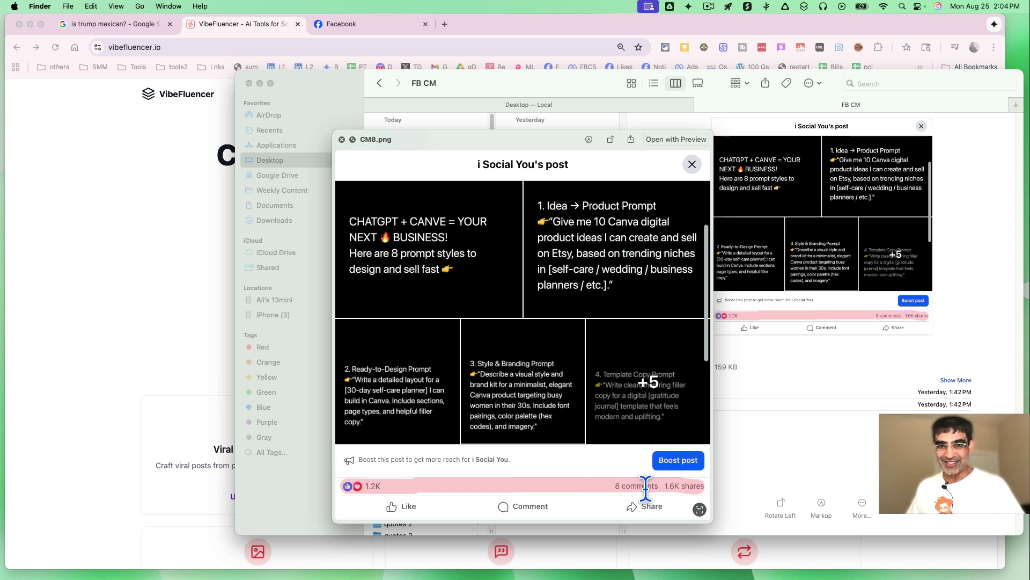
key("space")
left_click(559, 234)
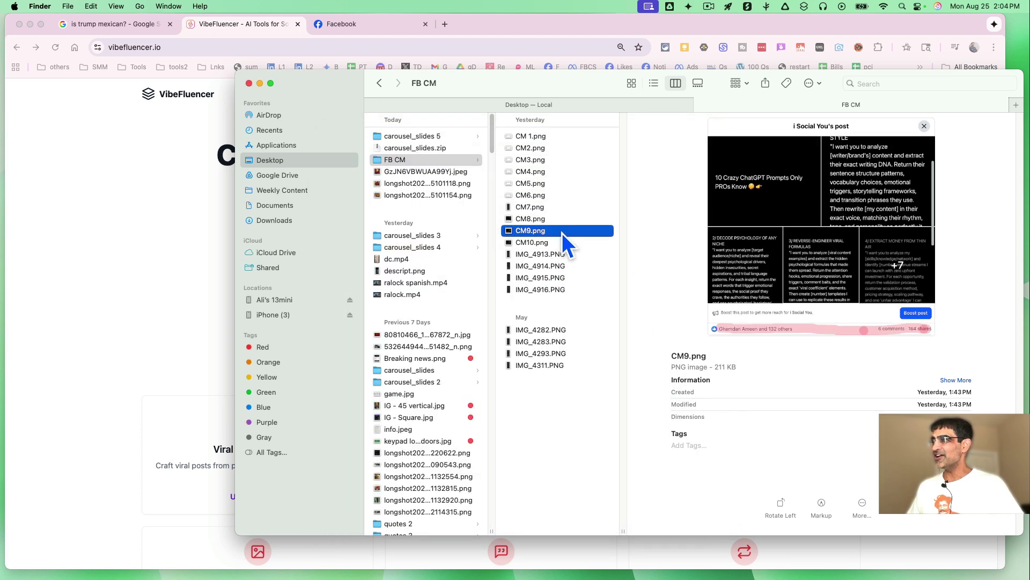
key("space")
mouse_move(667, 509)
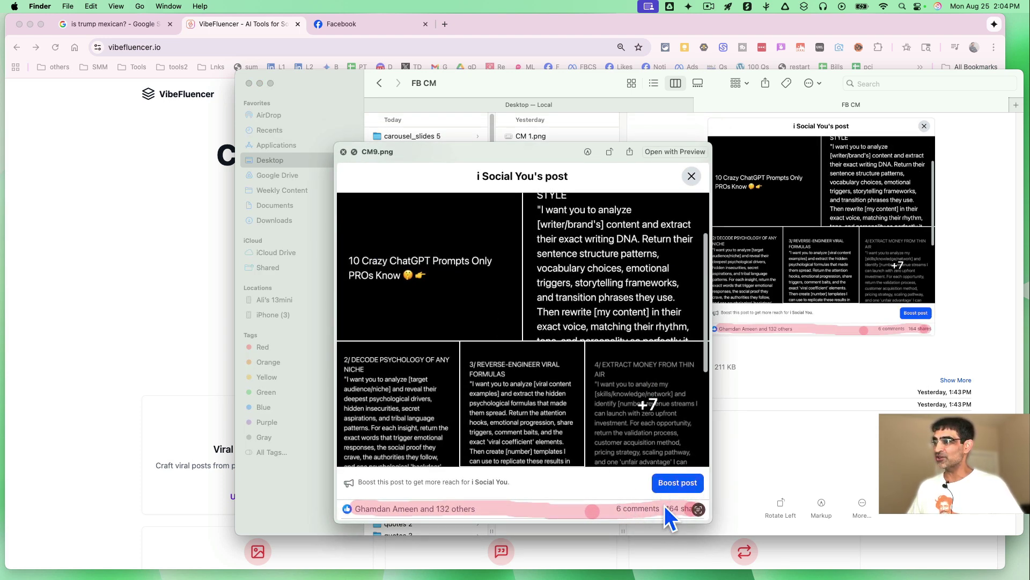
key("space")
left_click(213, 327)
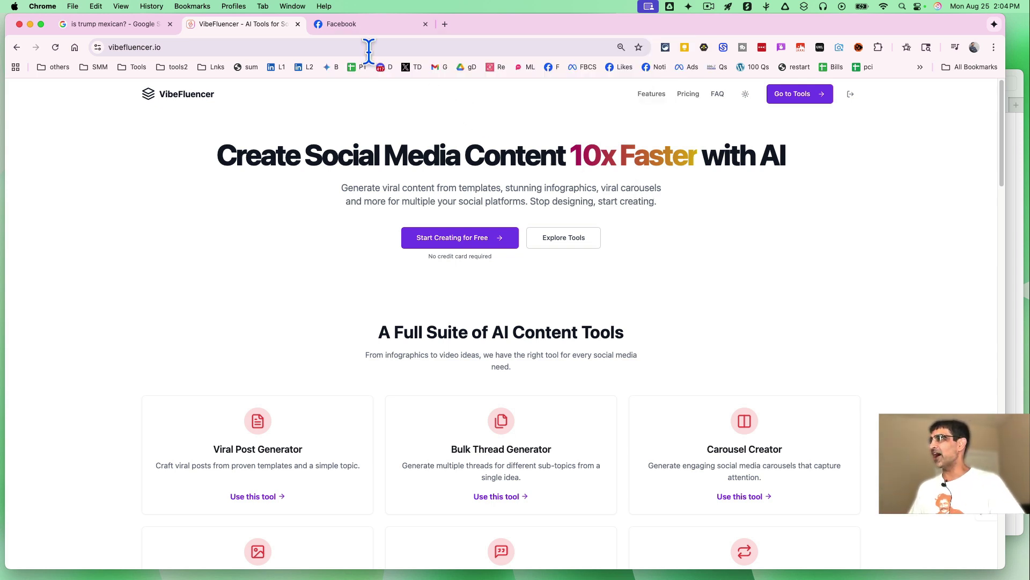
Step: Go to the Tools dashboard showing Carousel Creator and the 482 available credits
left_click(798, 97)
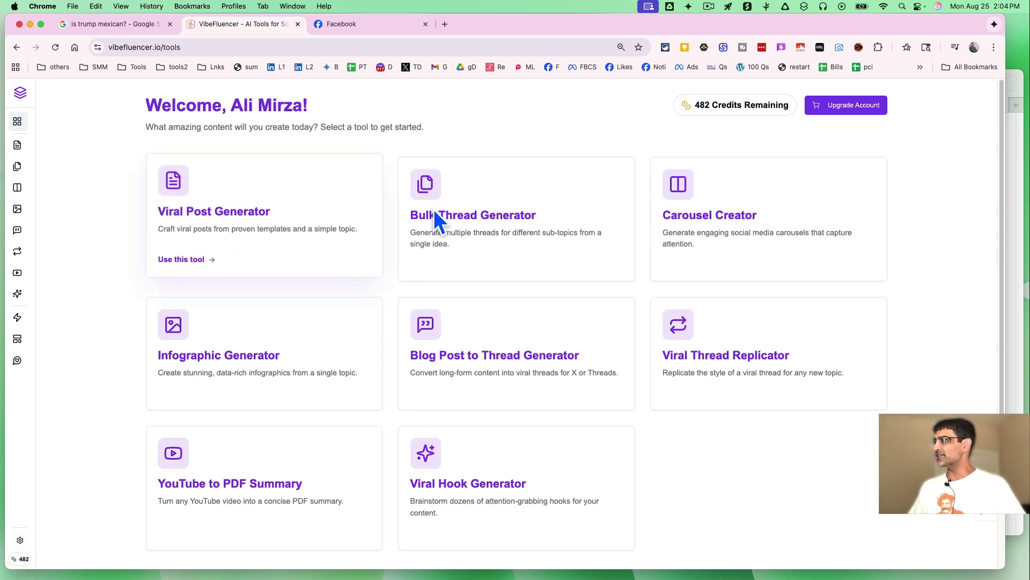
mouse_move(769, 214)
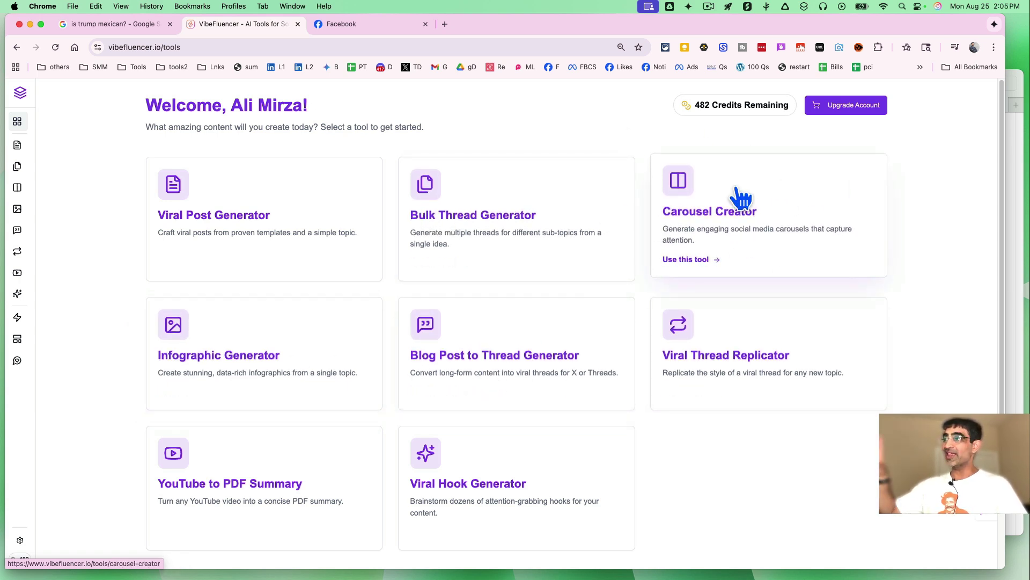
Step: In Carousel Creator, pick 'A Step-by-Step Guide to Writing Clear ChatGPT Prompts' from 'chatgpt' topic suggestions
left_click(757, 215)
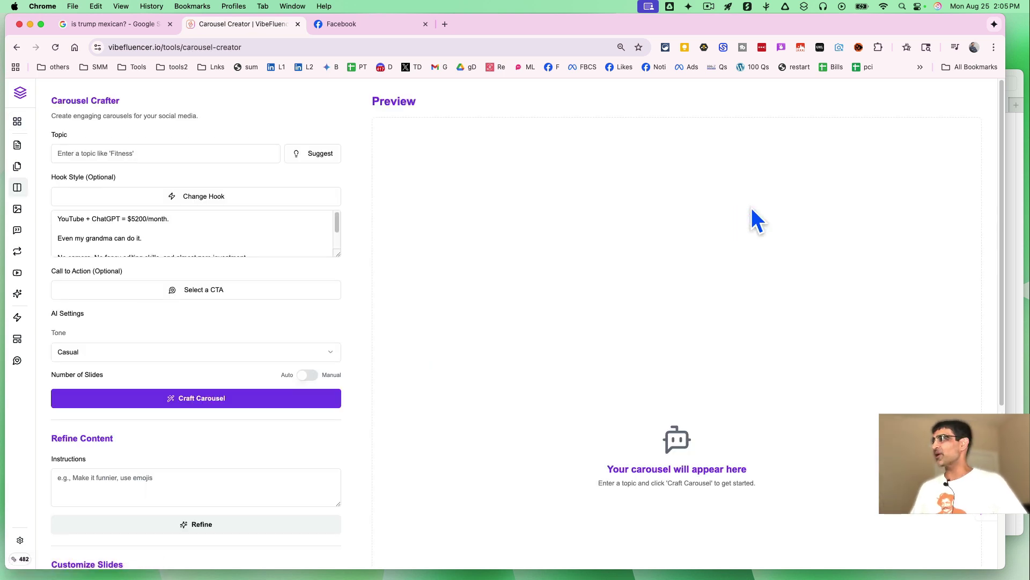
left_click(100, 155)
key("Escape")
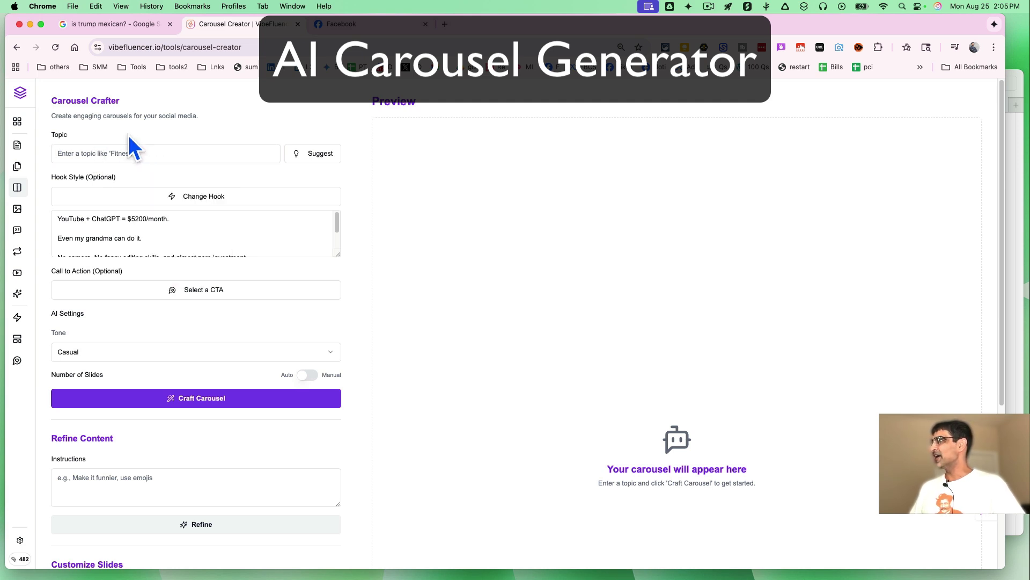
left_click(320, 153)
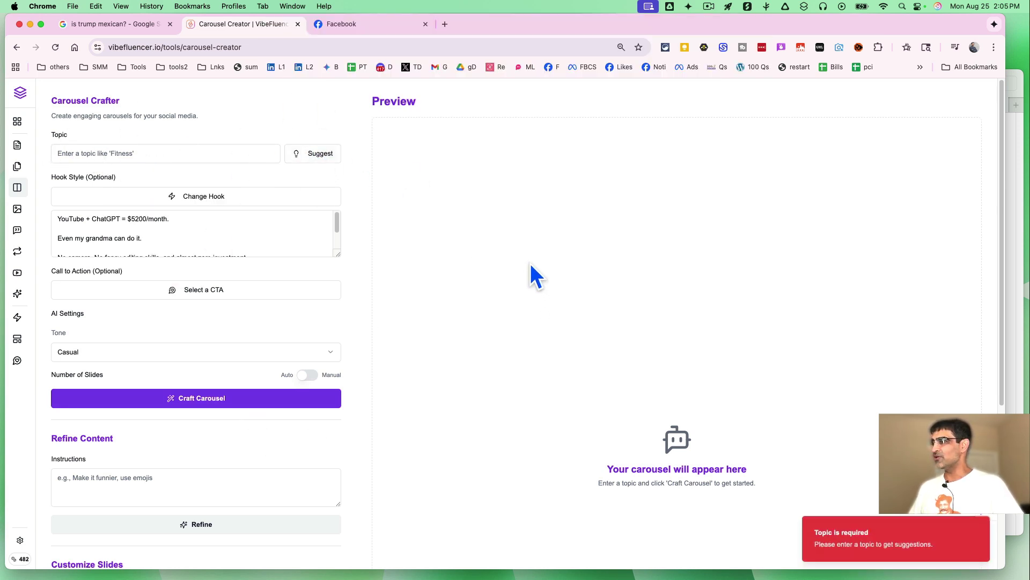
left_click(131, 154)
type("chatgpt")
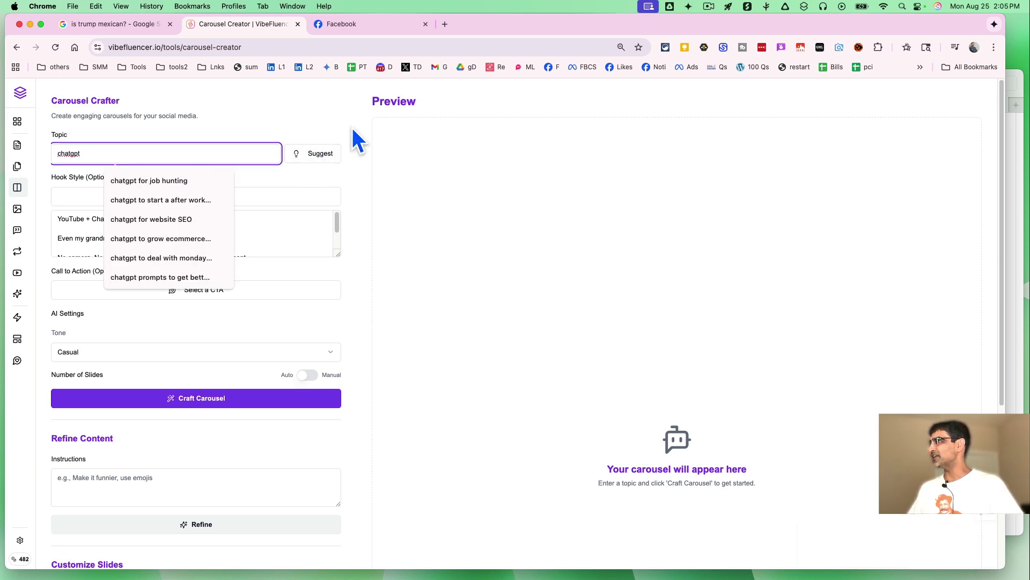
left_click(320, 153)
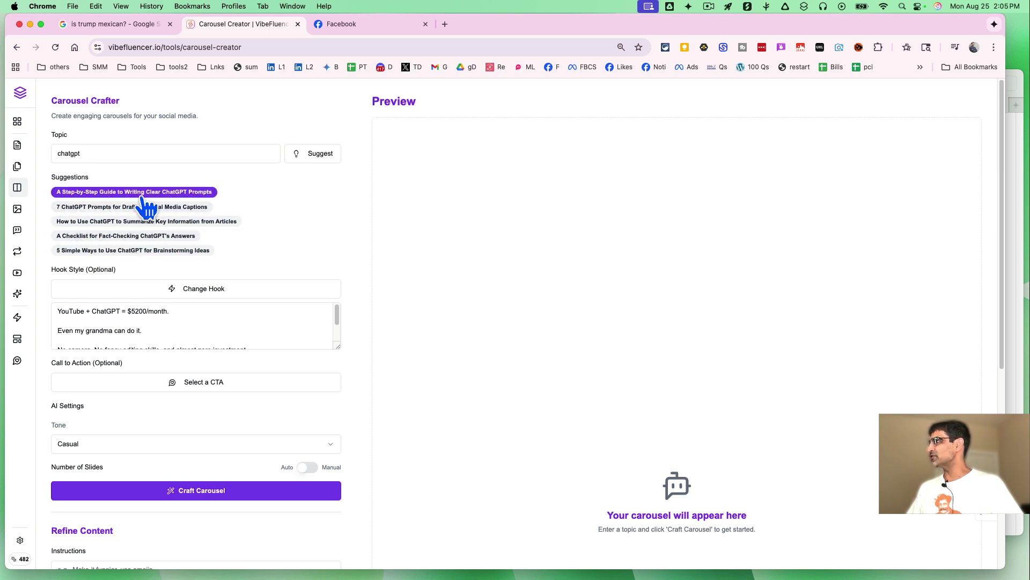
left_click(175, 194)
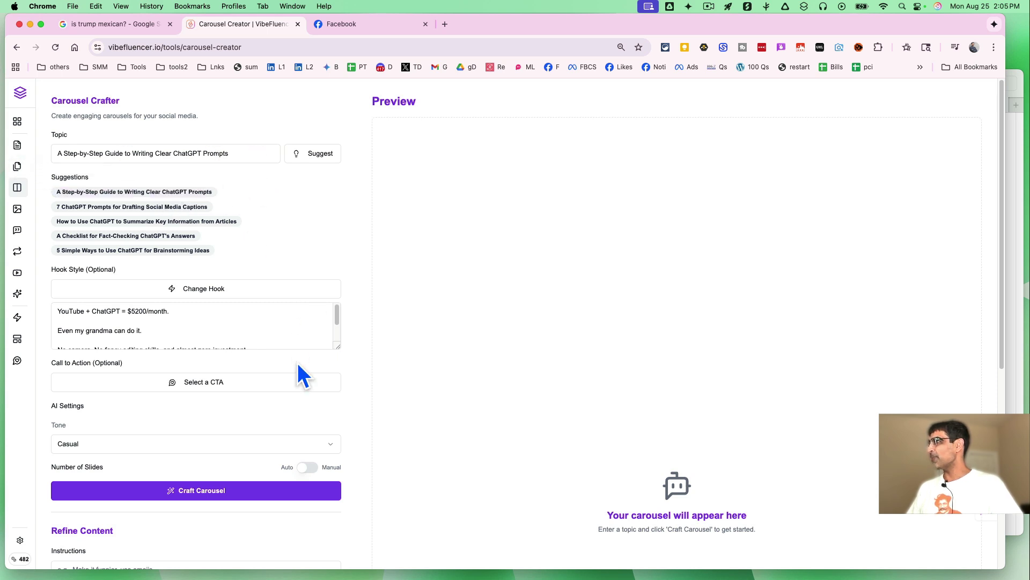
scroll(302, 371, "down", 2)
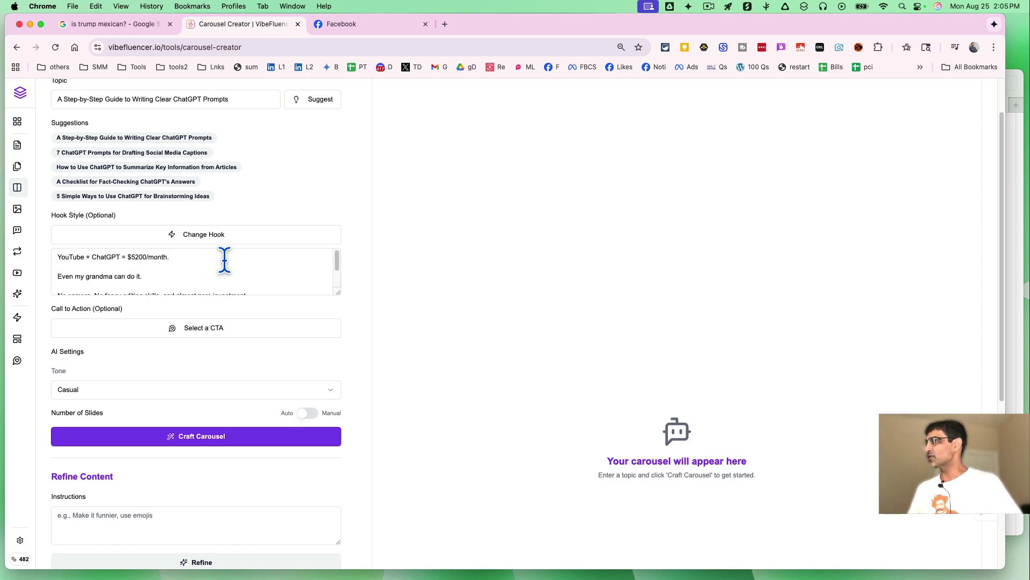
Step: Choose 'The You're Wrong Hook' from the hook library for the first slide
left_click(199, 234)
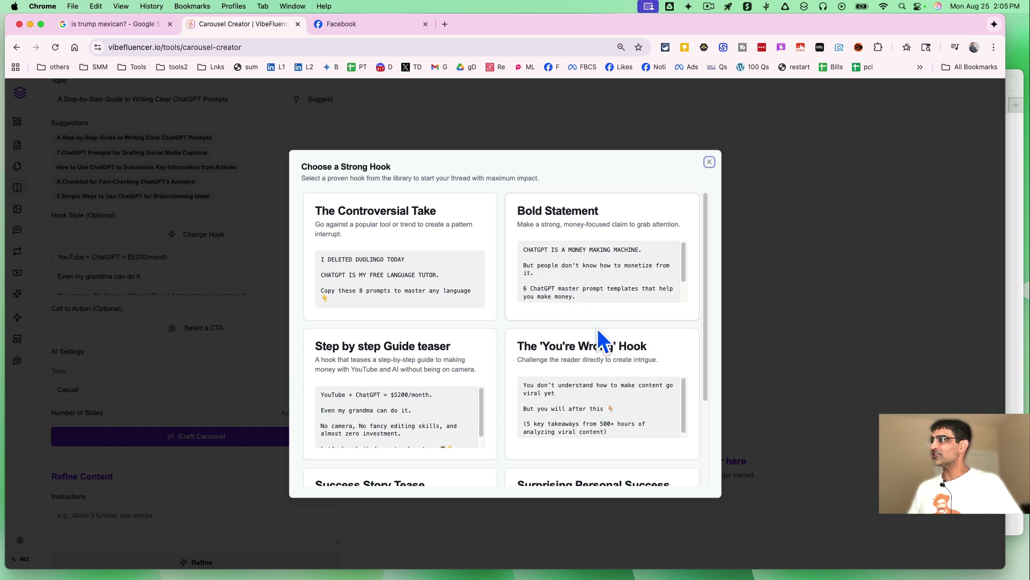
scroll(604, 340, "down", 3)
scroll(605, 341, "up", 3)
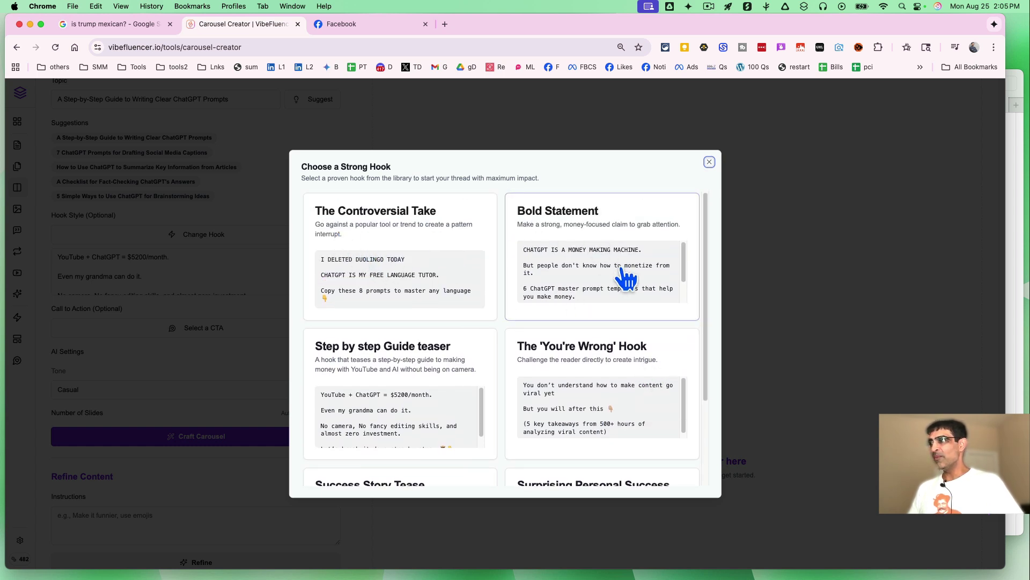
scroll(411, 398, "down", 2)
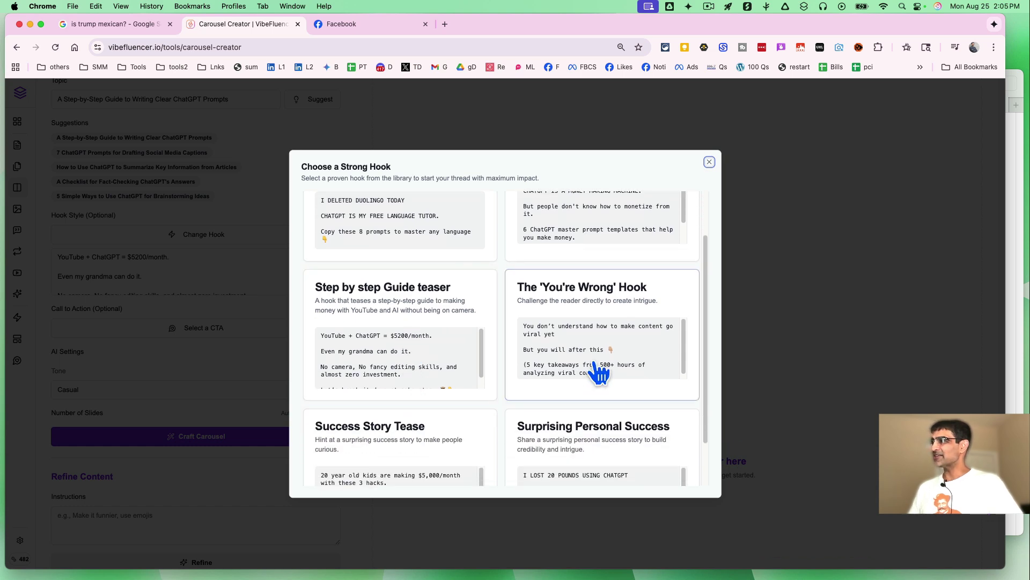
left_click(592, 335)
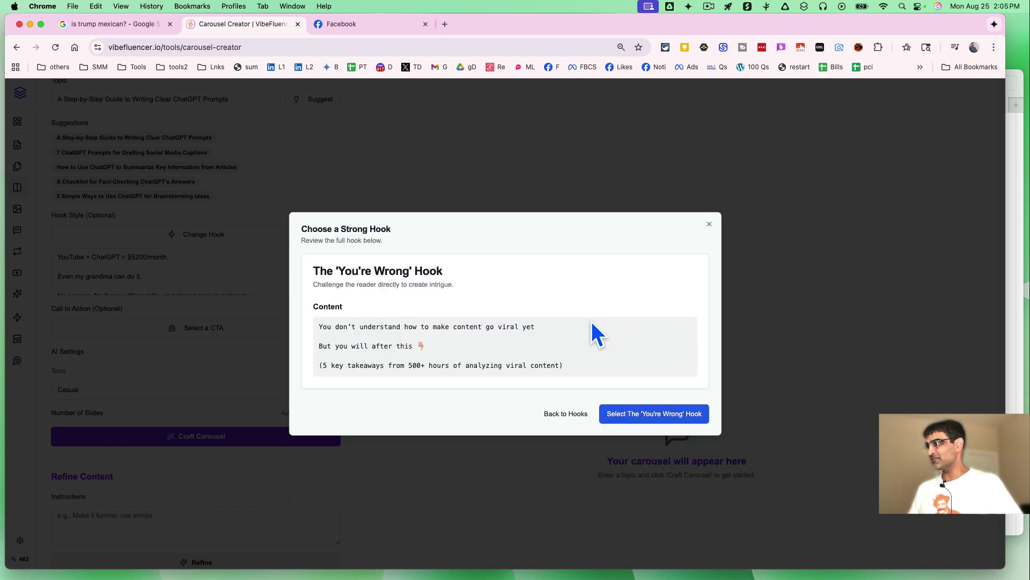
left_click(654, 413)
scroll(427, 386, "down", 2)
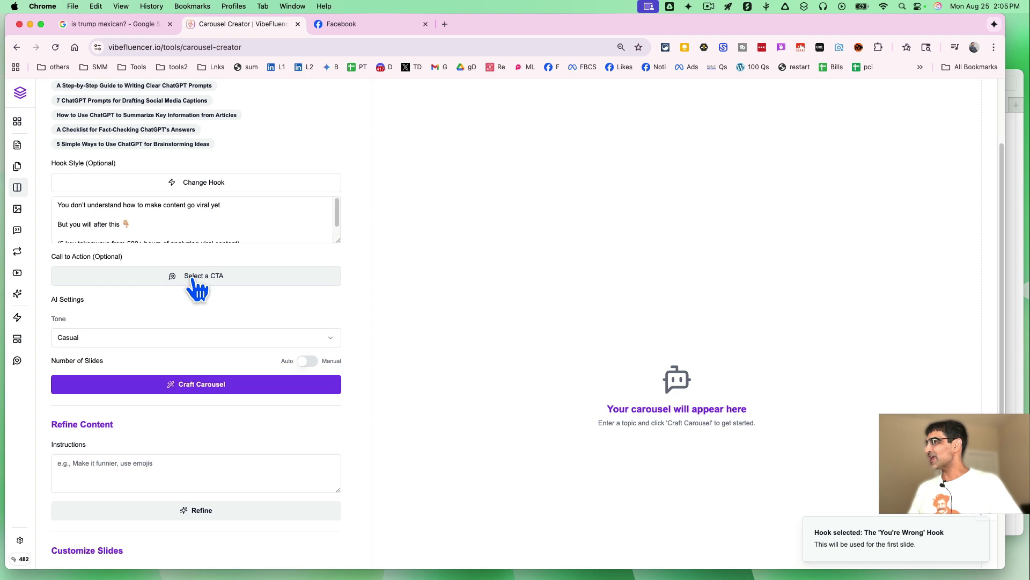
Step: Pick the custom CTA 'Comment "100" to get my top 100 AI tools!'
left_click(198, 277)
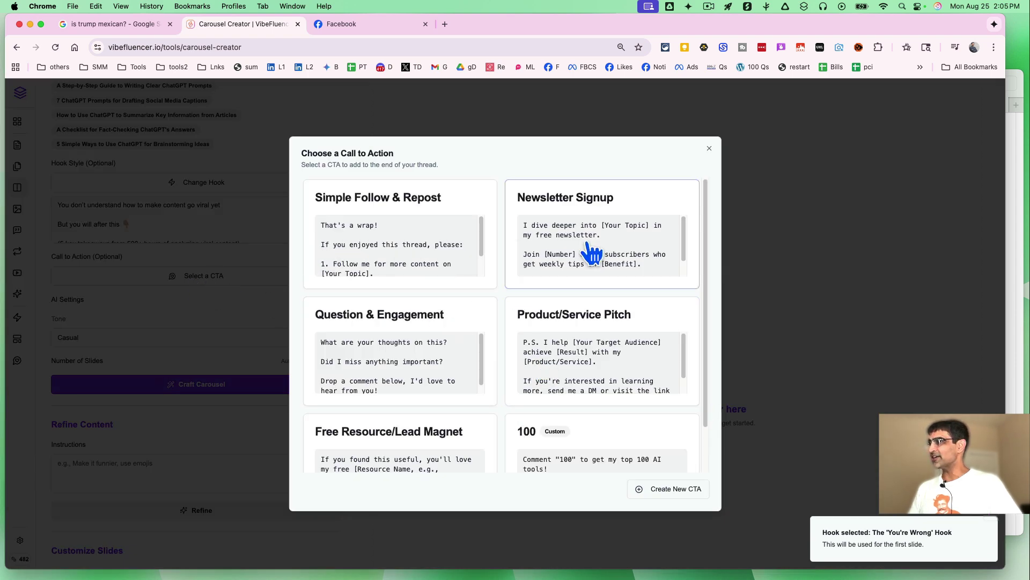
scroll(604, 358, "down", 1)
scroll(483, 420, "down", 2)
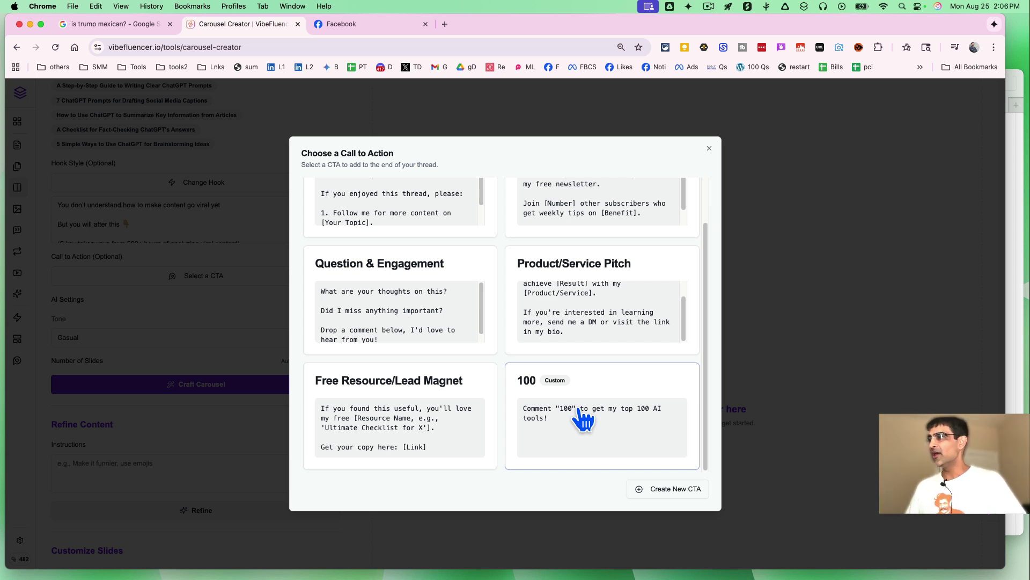
left_click(567, 427)
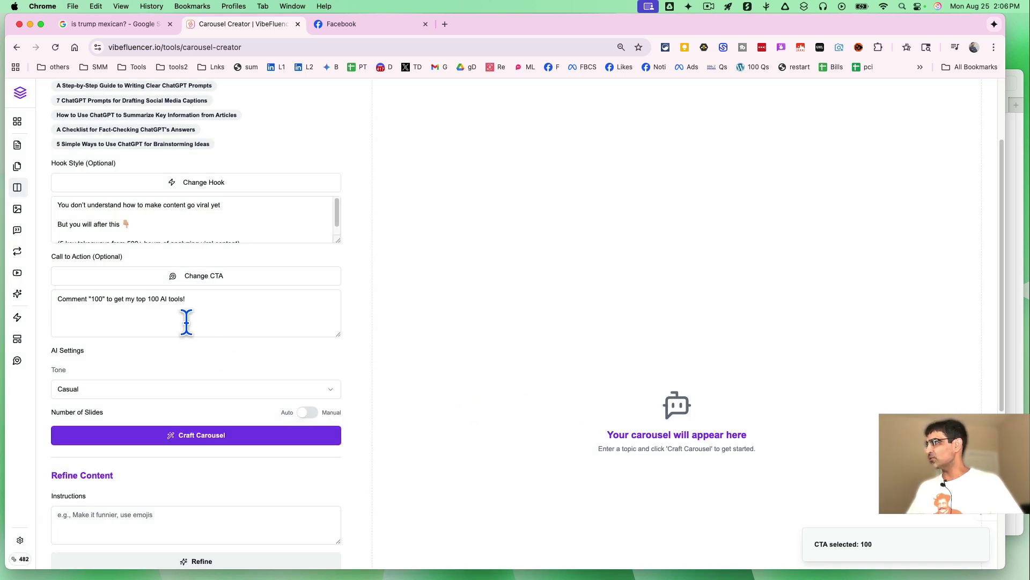
scroll(186, 322, "down", 4)
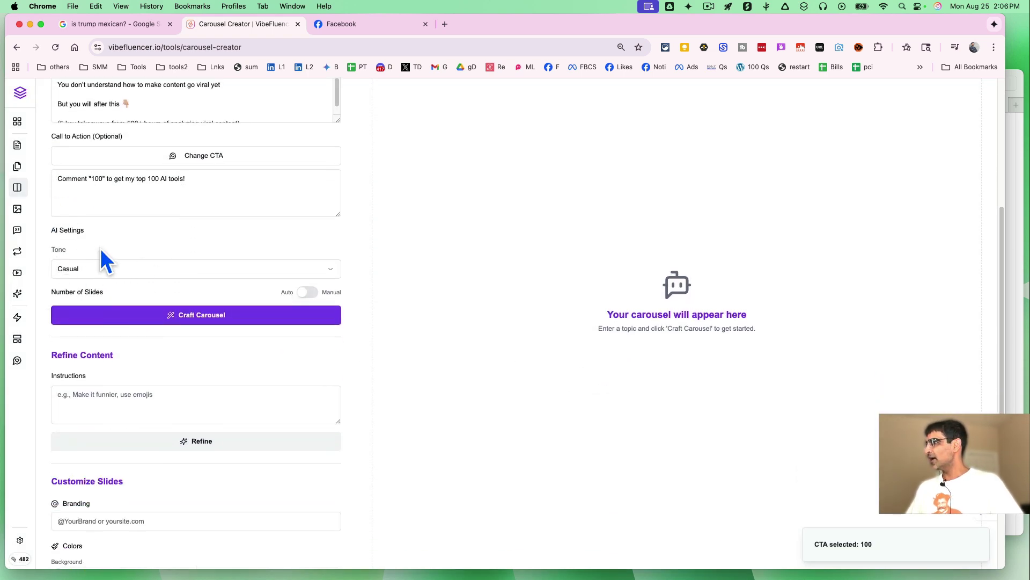
Step: Keep the Casual tone and start crafting the carousel
left_click(159, 274)
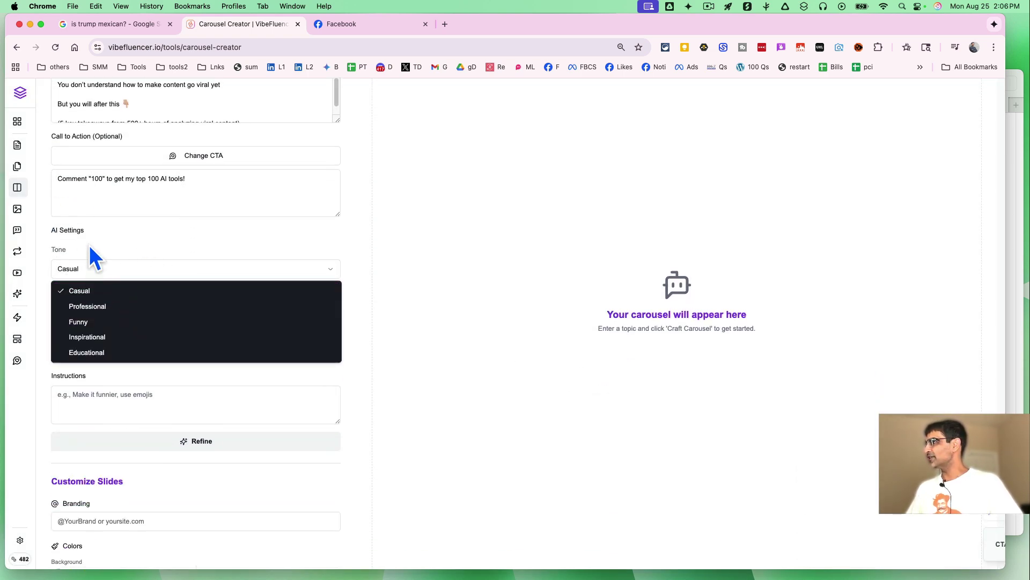
left_click(125, 296)
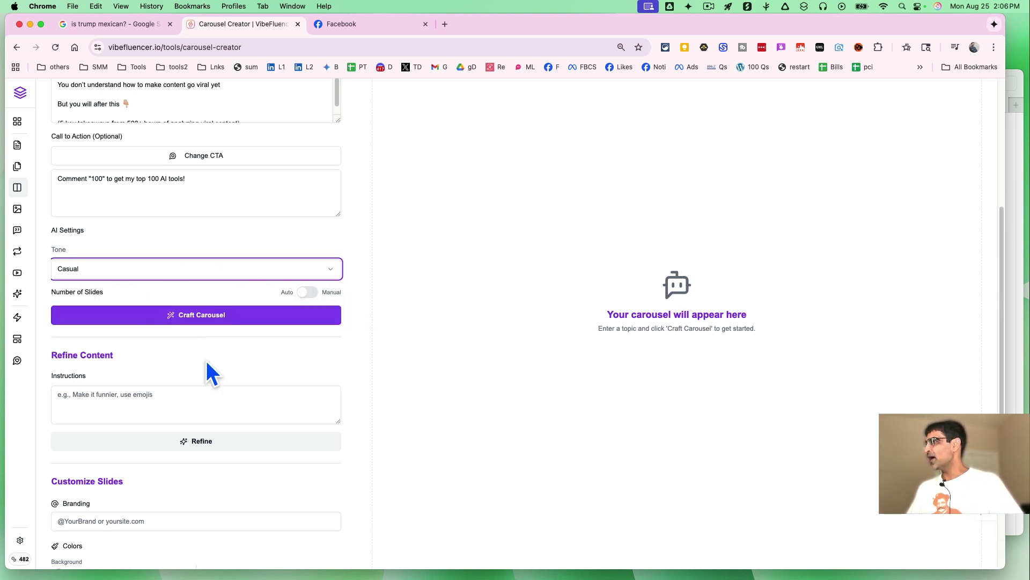
scroll(420, 399, "down", 5)
scroll(421, 400, "down", 1)
left_click(201, 161)
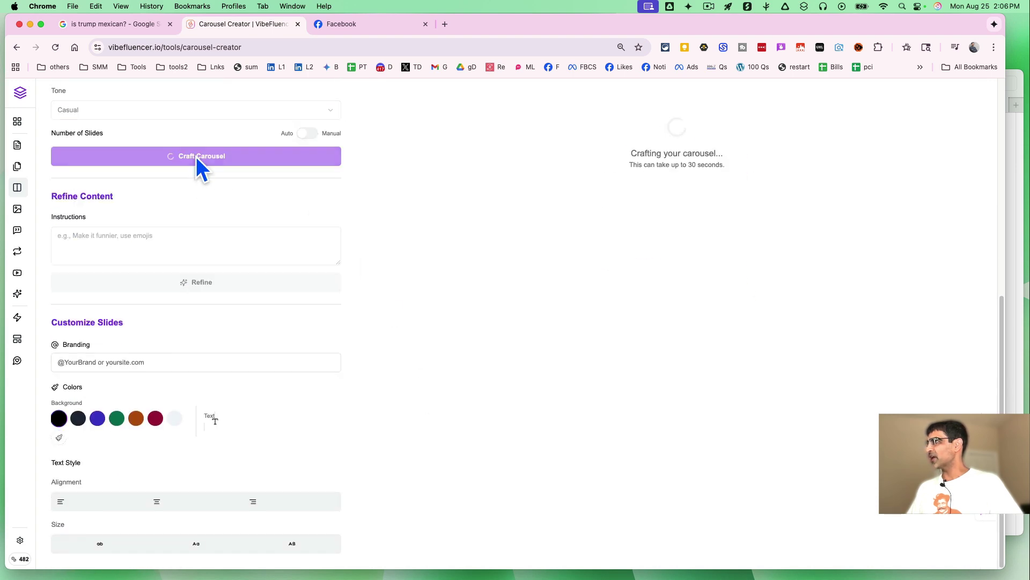
scroll(547, 388, "up", 8)
scroll(729, 401, "down", 3)
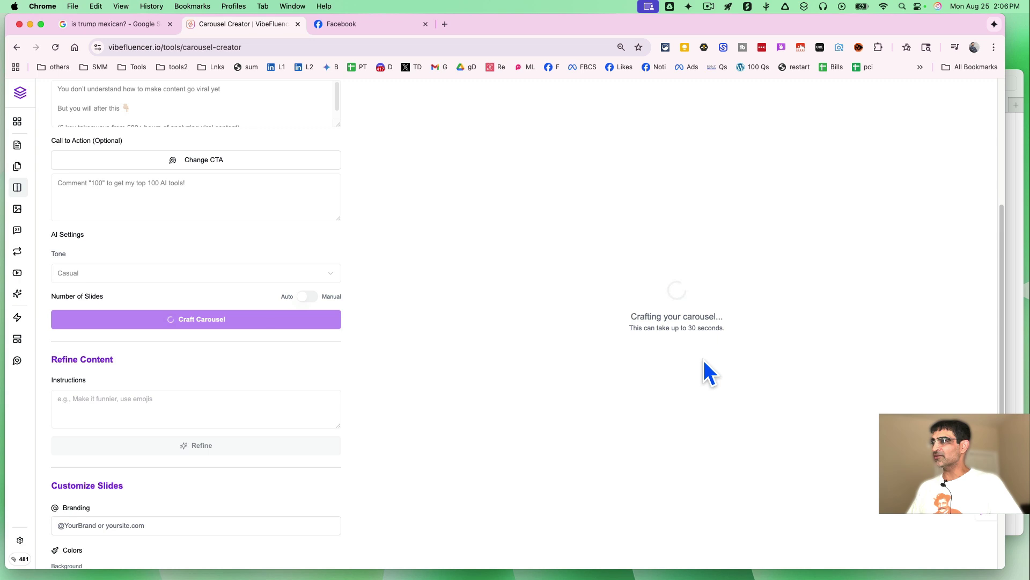
scroll(704, 360, "up", 3)
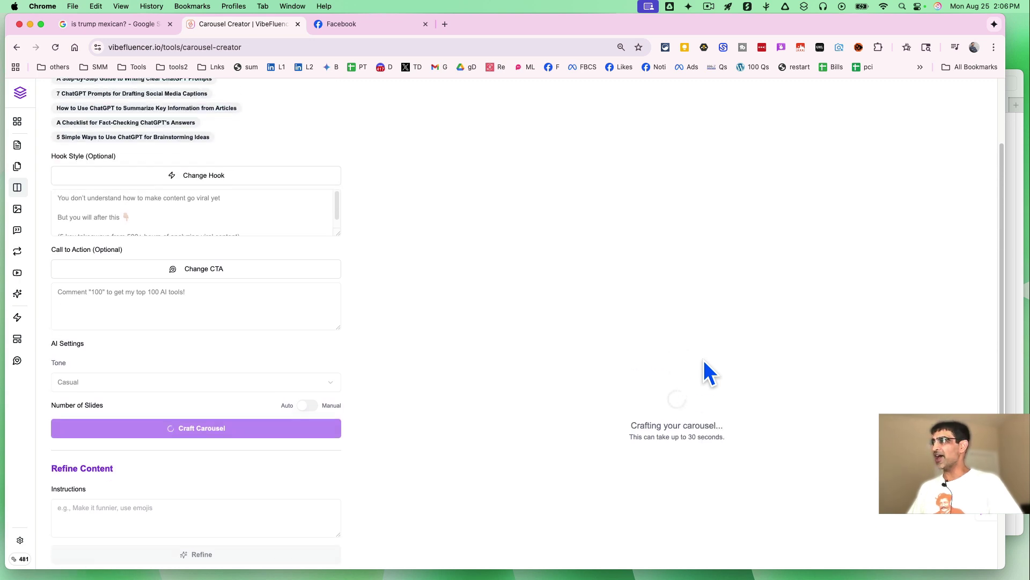
scroll(704, 360, "up", 4)
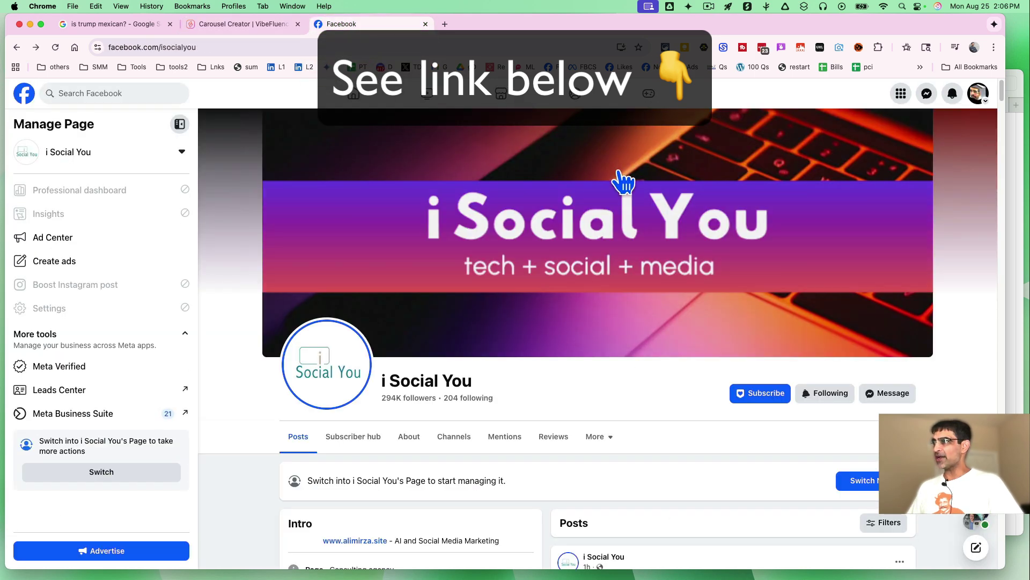
scroll(648, 359, "down", 3)
scroll(649, 359, "down", 2)
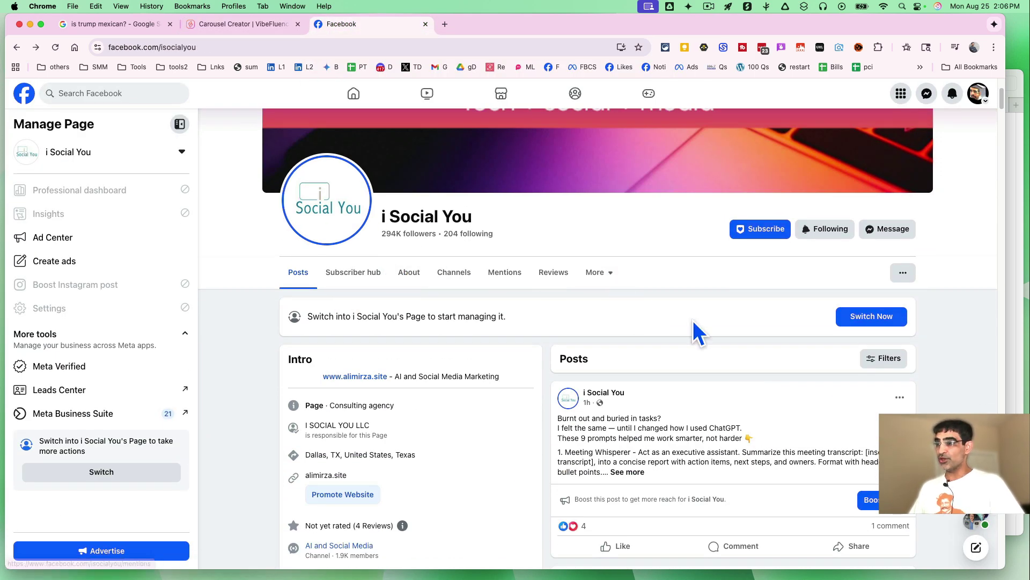
scroll(693, 320, "down", 8)
scroll(694, 321, "down", 5)
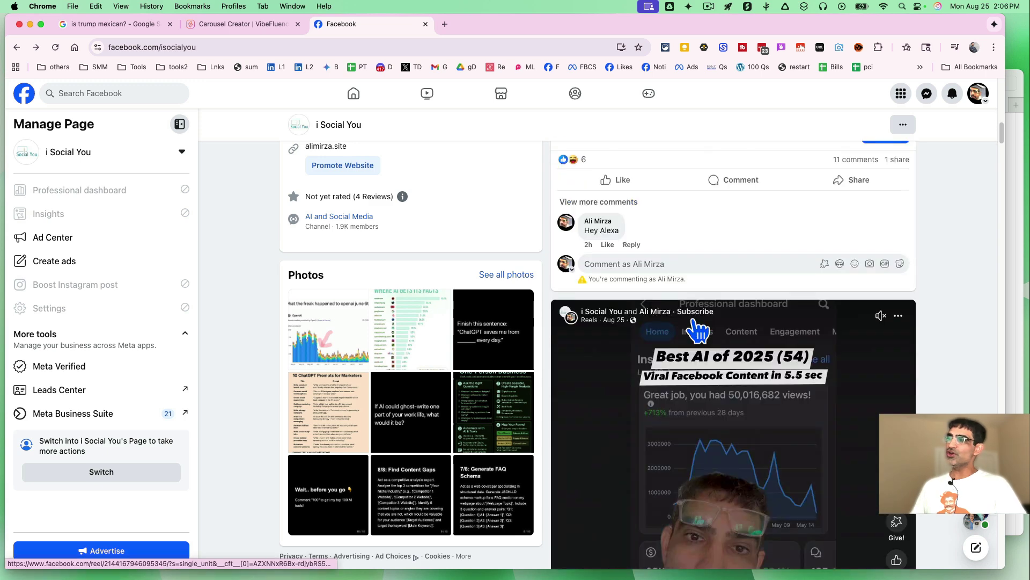
scroll(693, 320, "down", 5)
scroll(698, 328, "down", 5)
scroll(757, 338, "down", 5)
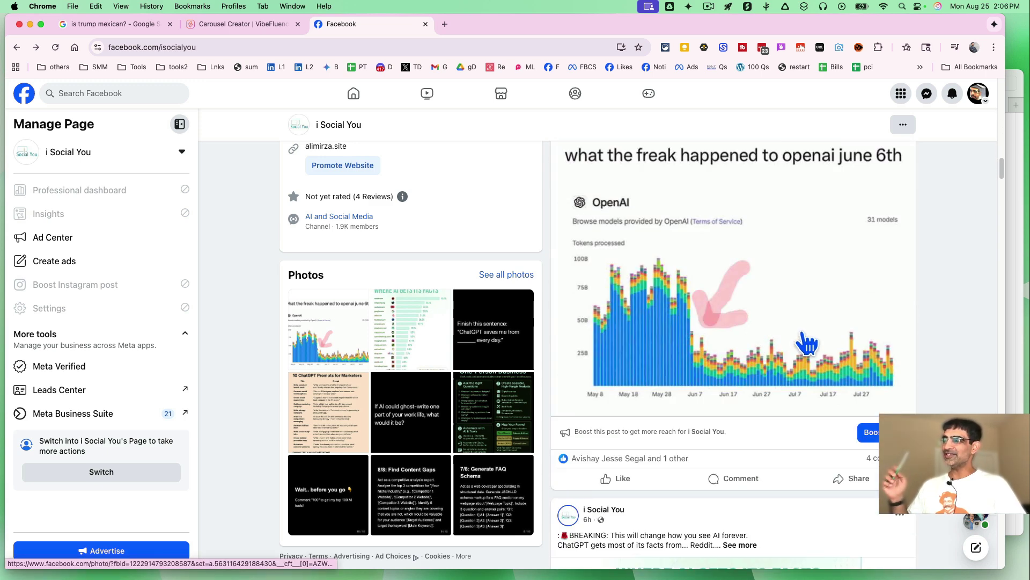
scroll(807, 344, "down", 3)
scroll(807, 345, "down", 5)
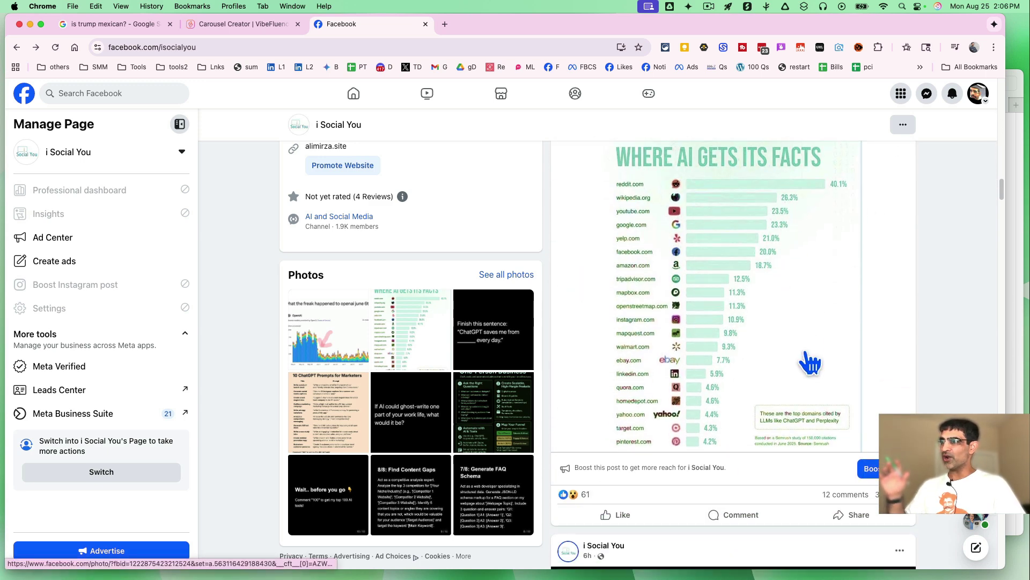
scroll(811, 362, "down", 5)
scroll(729, 320, "down", 8)
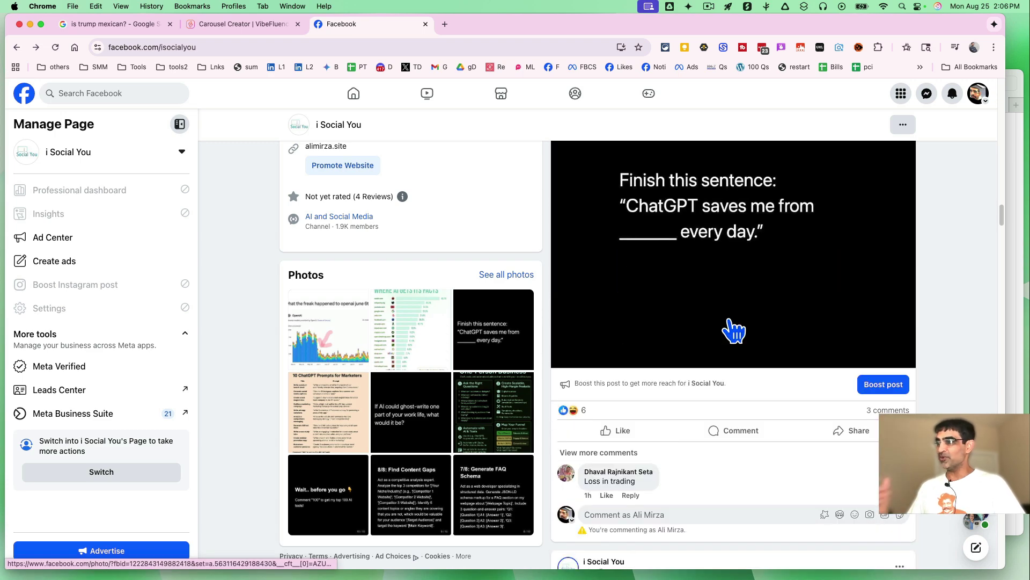
scroll(750, 326, "down", 6)
scroll(771, 305, "down", 2)
scroll(771, 305, "down", 6)
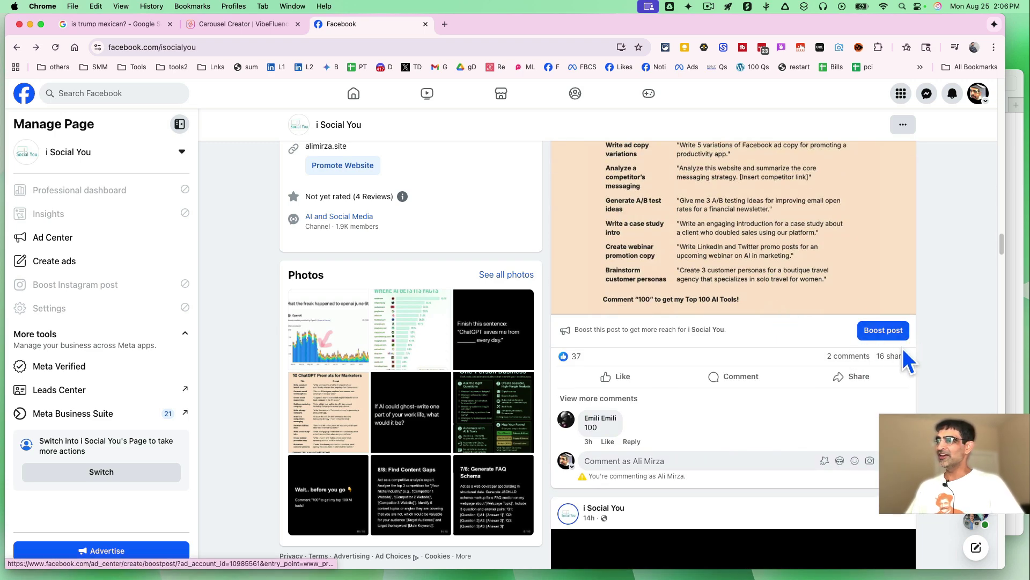
scroll(754, 338, "down", 6)
scroll(755, 339, "down", 6)
scroll(752, 327, "down", 5)
scroll(753, 328, "down", 5)
scroll(753, 328, "down", 4)
scroll(757, 334, "up", 3)
scroll(757, 338, "up", 2)
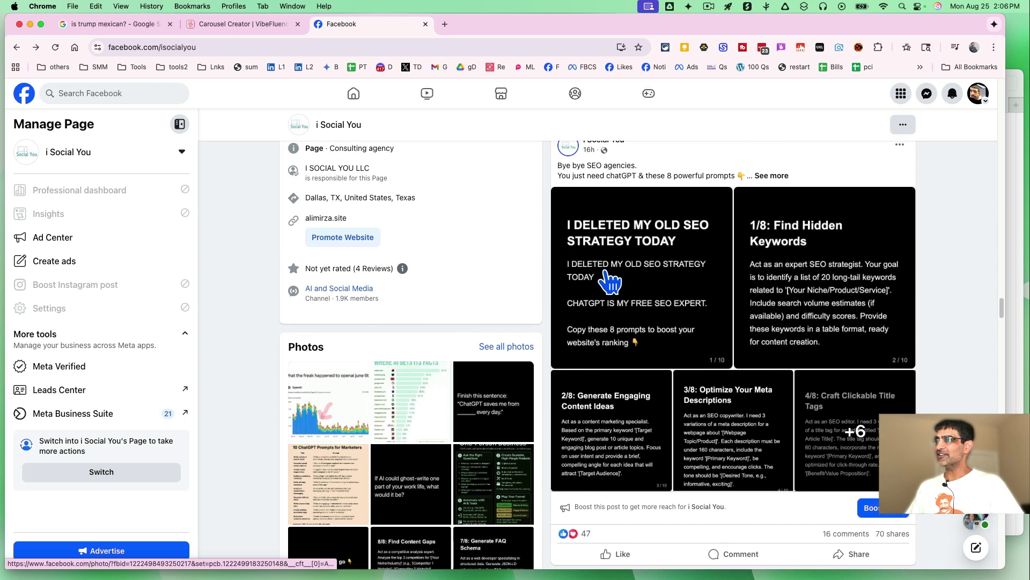
Step: View the SEO strategy carousel full-size, step to its fourth image, and close the viewer
left_click(636, 257)
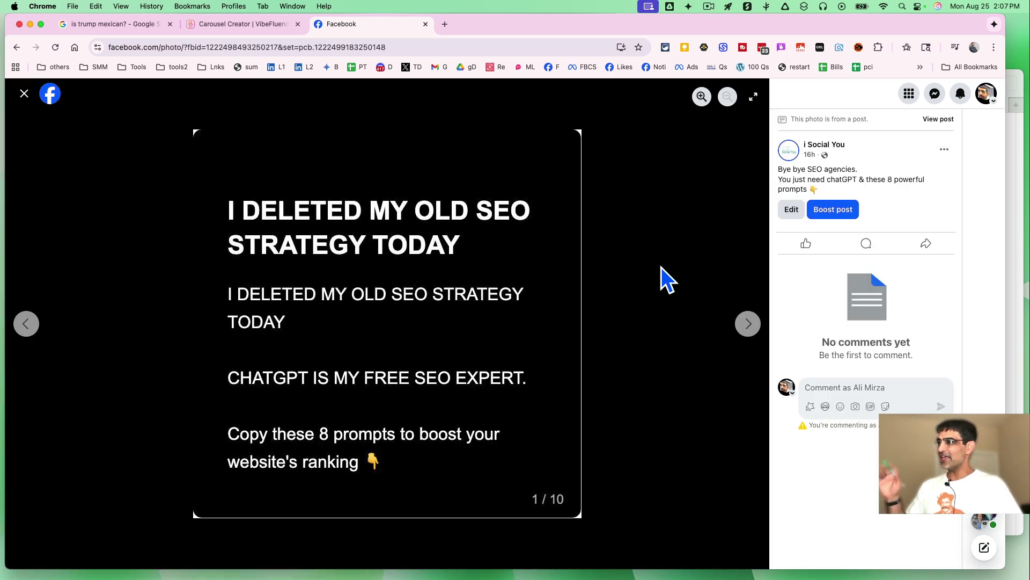
key("Right")
key("Right")
key("Right")
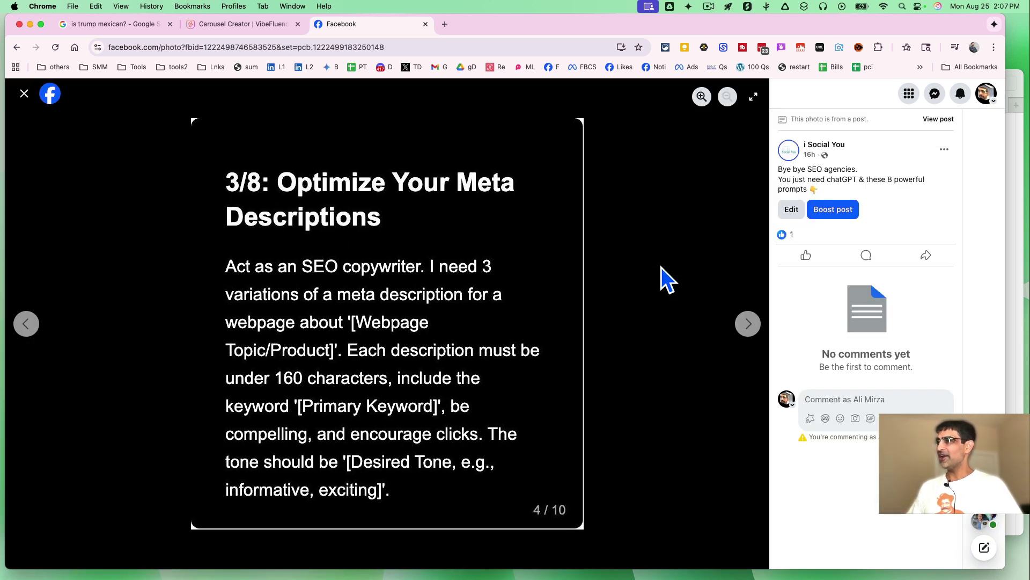
left_click(25, 95)
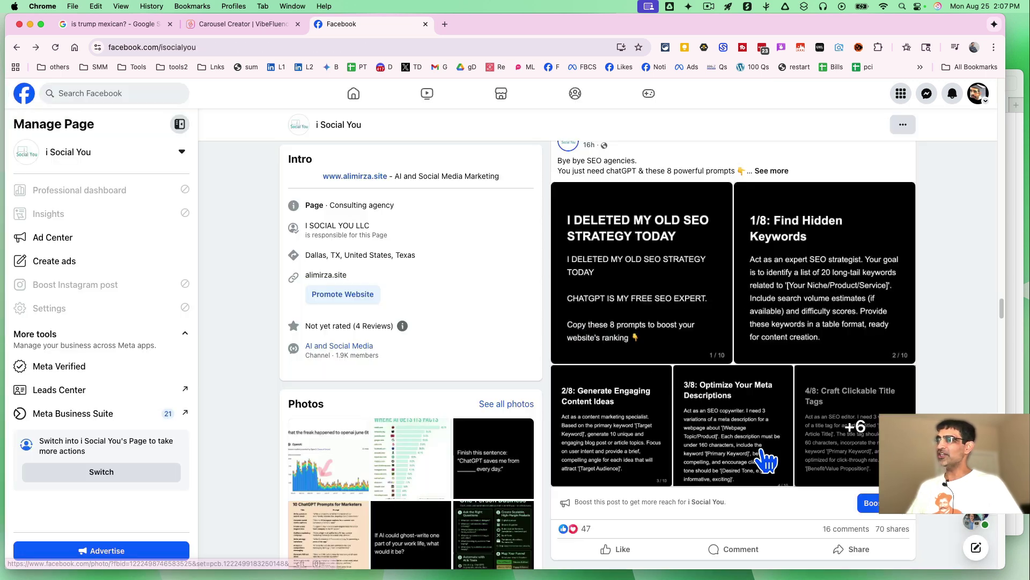
scroll(760, 455, "down", 5)
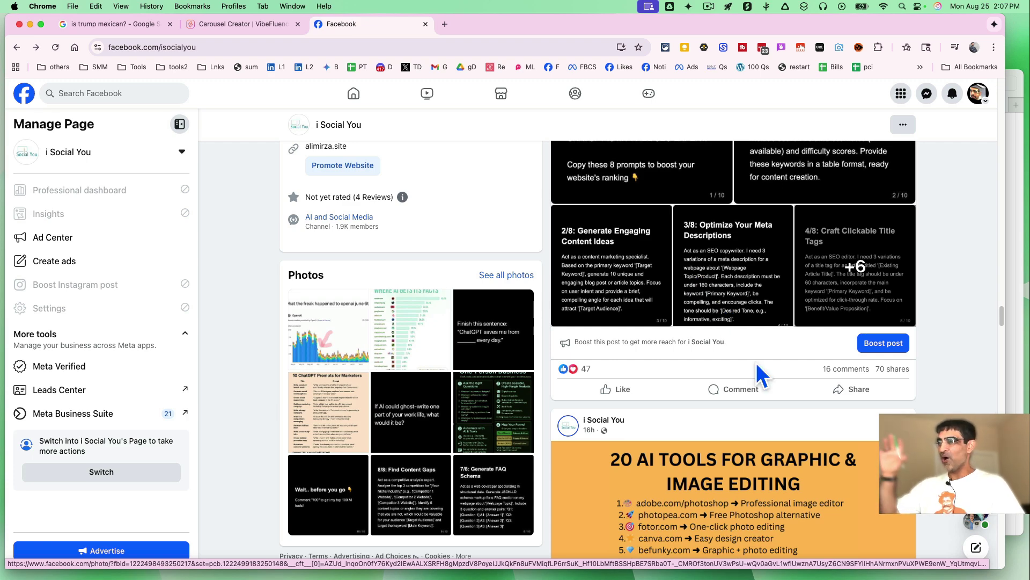
scroll(756, 362, "down", 8)
scroll(756, 362, "down", 5)
scroll(756, 363, "down", 5)
scroll(756, 362, "down", 5)
scroll(756, 363, "down", 3)
scroll(756, 362, "down", 5)
scroll(756, 362, "down", 5)
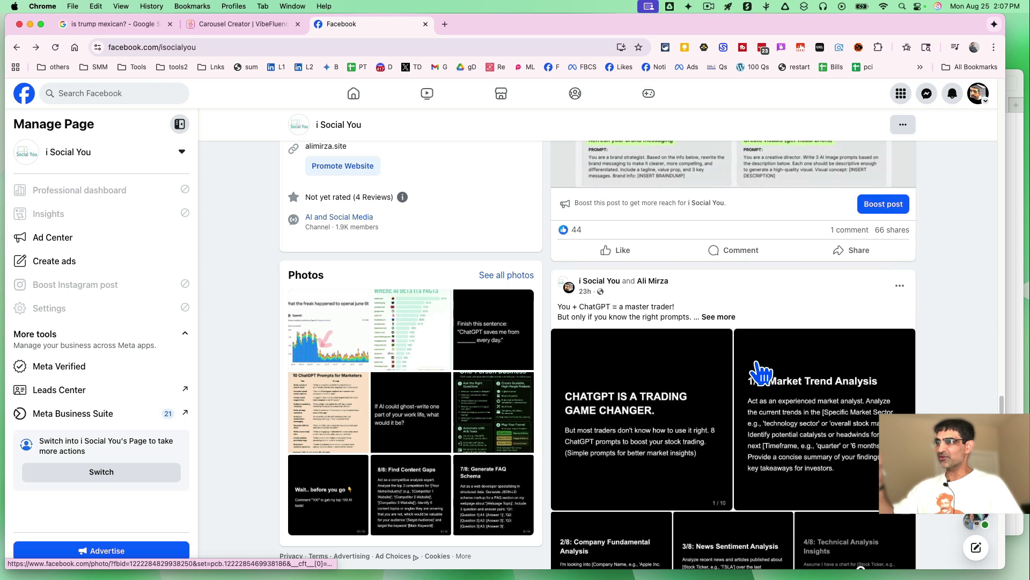
scroll(797, 362, "down", 3)
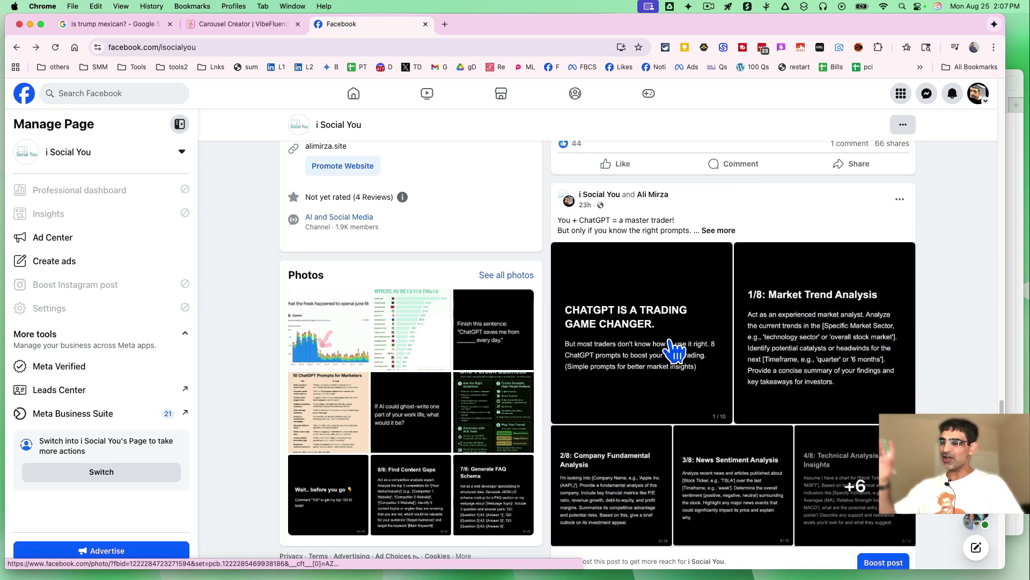
scroll(672, 347, "down", 4)
scroll(673, 349, "down", 5)
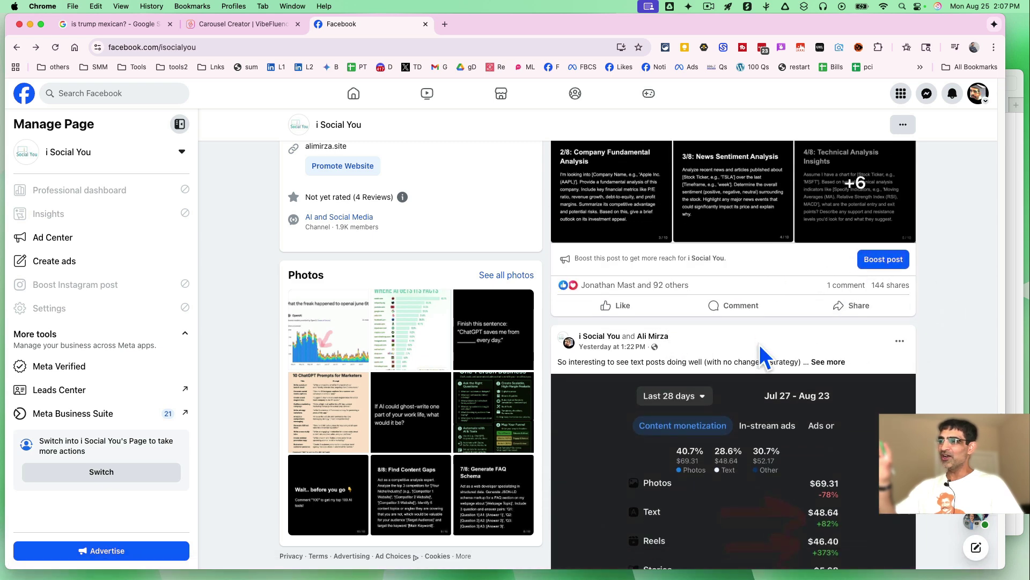
scroll(757, 350, "down", 6)
scroll(765, 354, "down", 5)
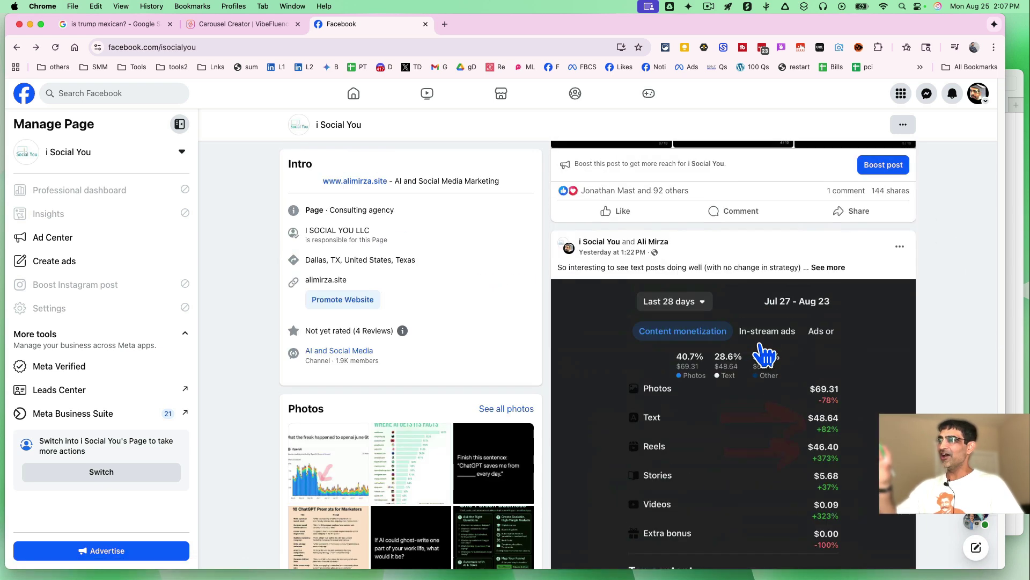
scroll(764, 354, "up", 8)
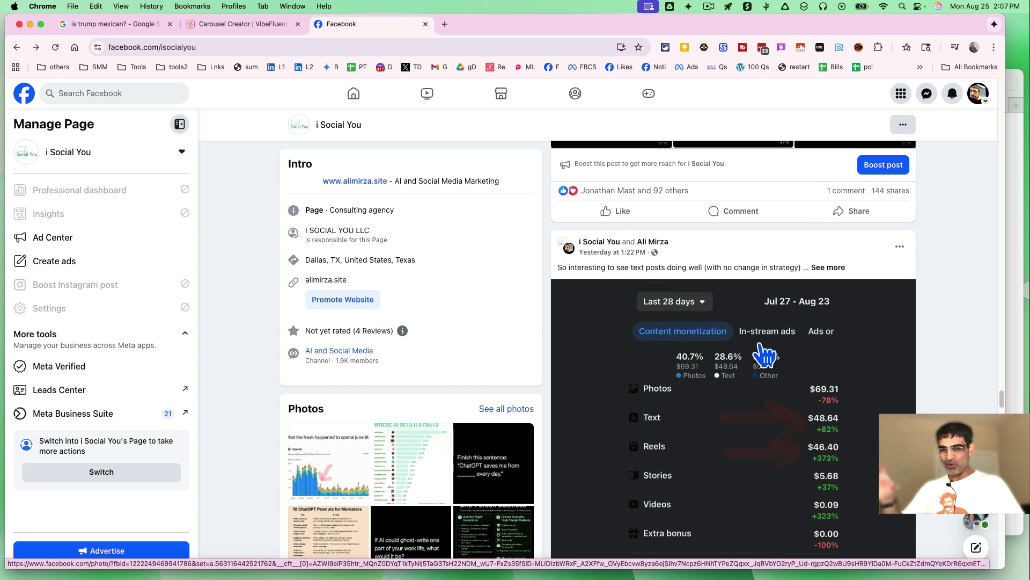
left_click(242, 23)
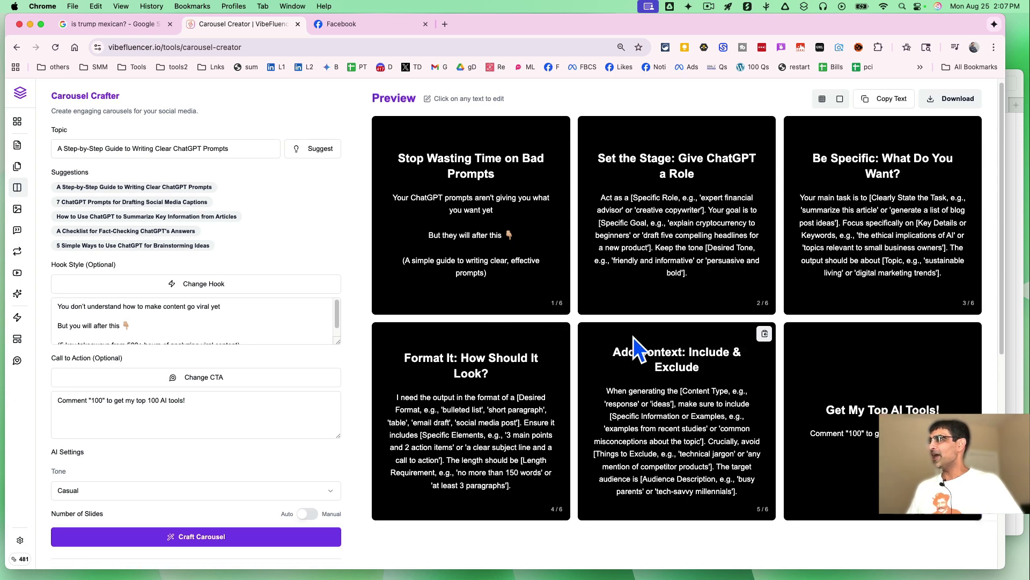
scroll(634, 338, "down", 5)
scroll(633, 337, "up", 5)
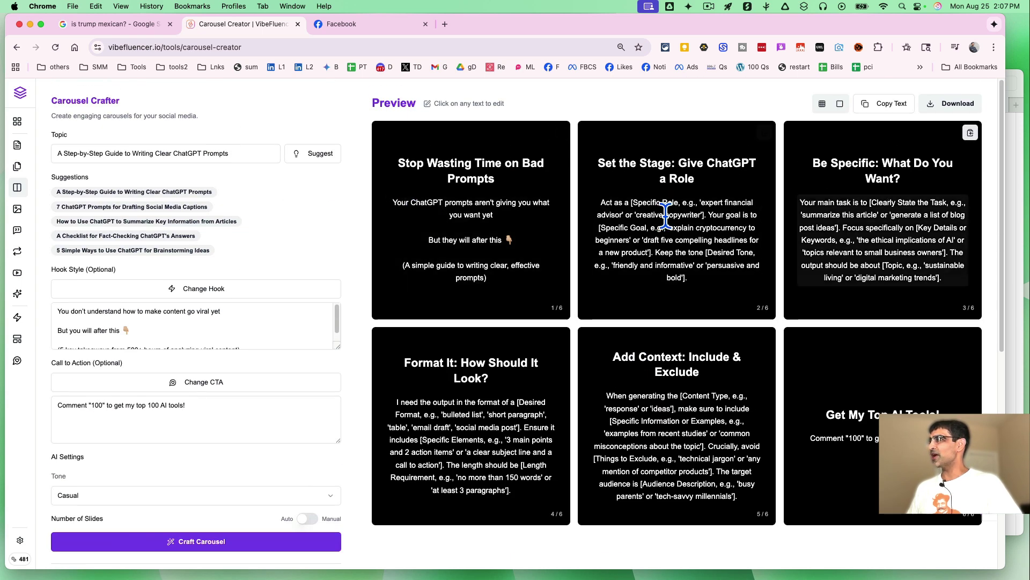
scroll(347, 427, "down", 5)
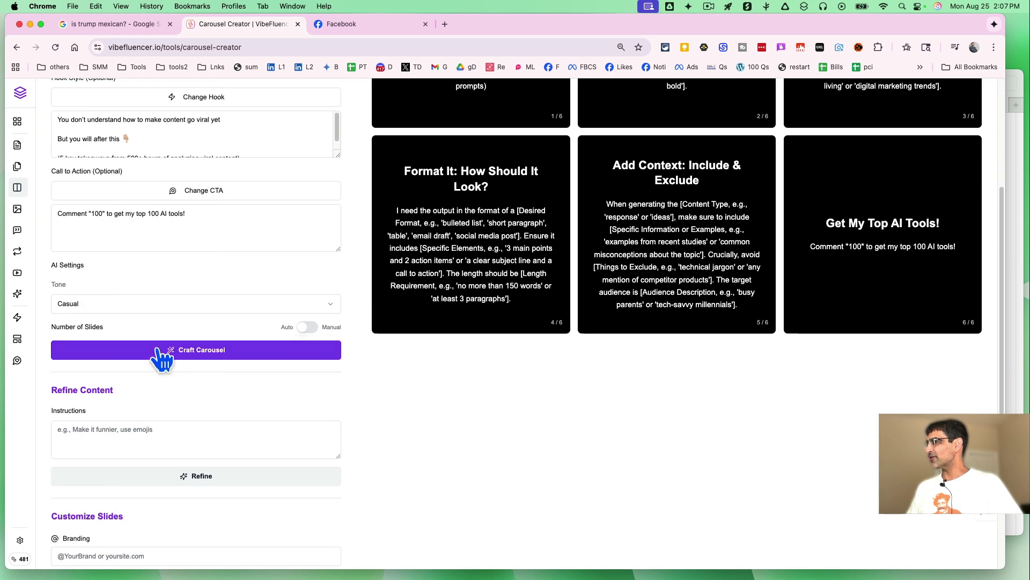
scroll(236, 476, "down", 5)
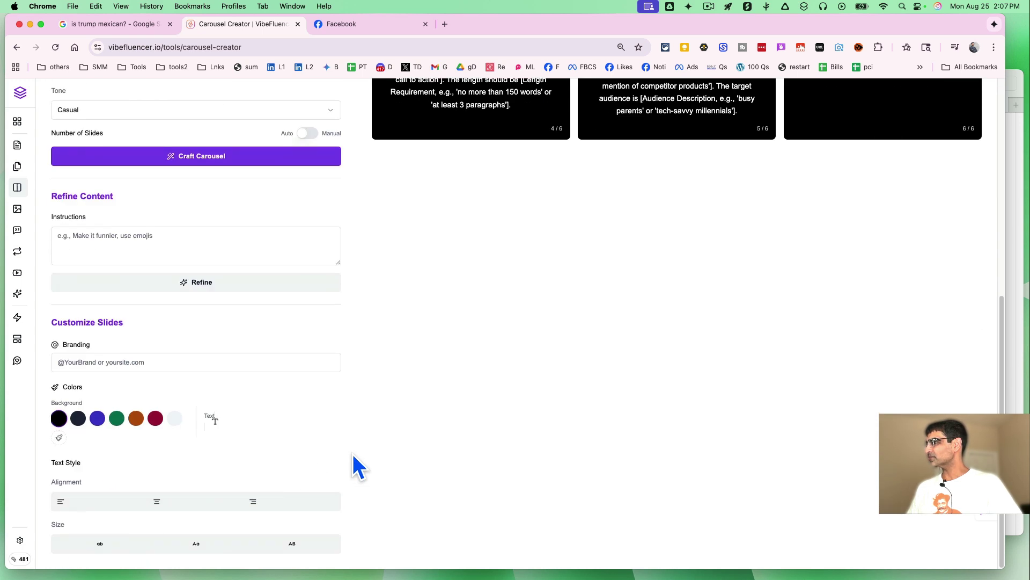
Step: Brand the slides 'isocialyou' and keep black backgrounds after trying green
left_click(89, 361)
type("isocialyou")
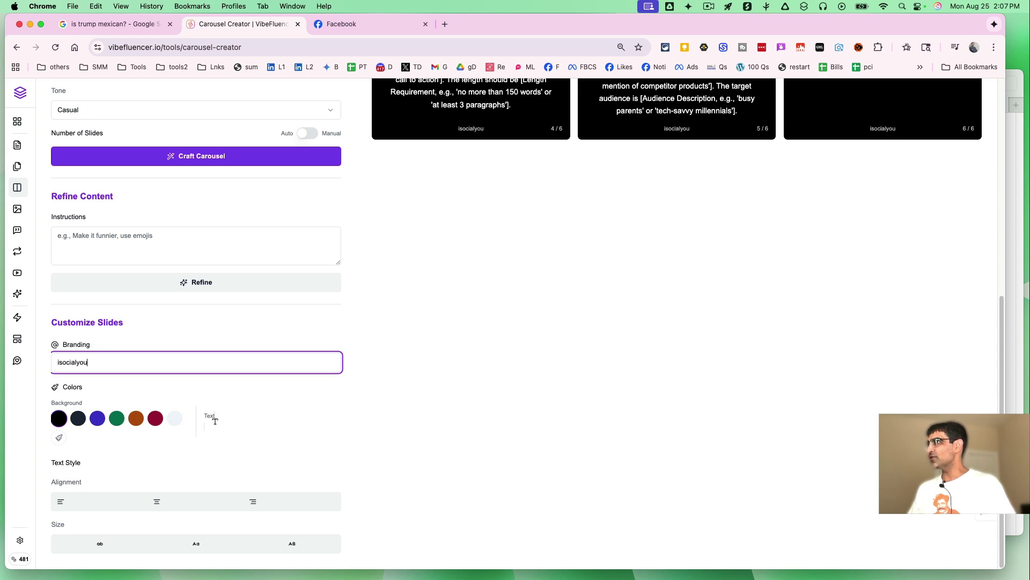
scroll(581, 341, "up", 5)
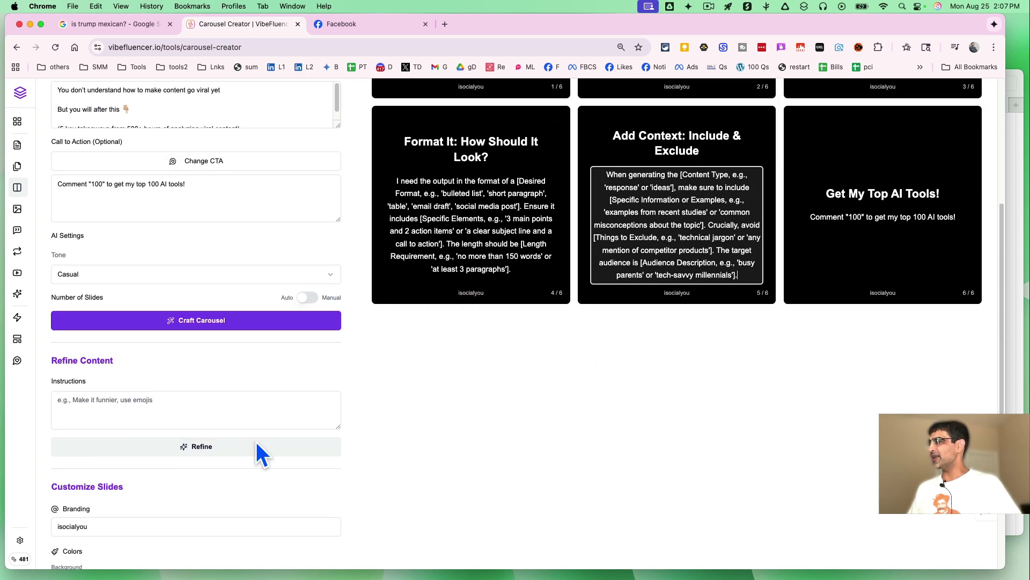
scroll(270, 449, "down", 5)
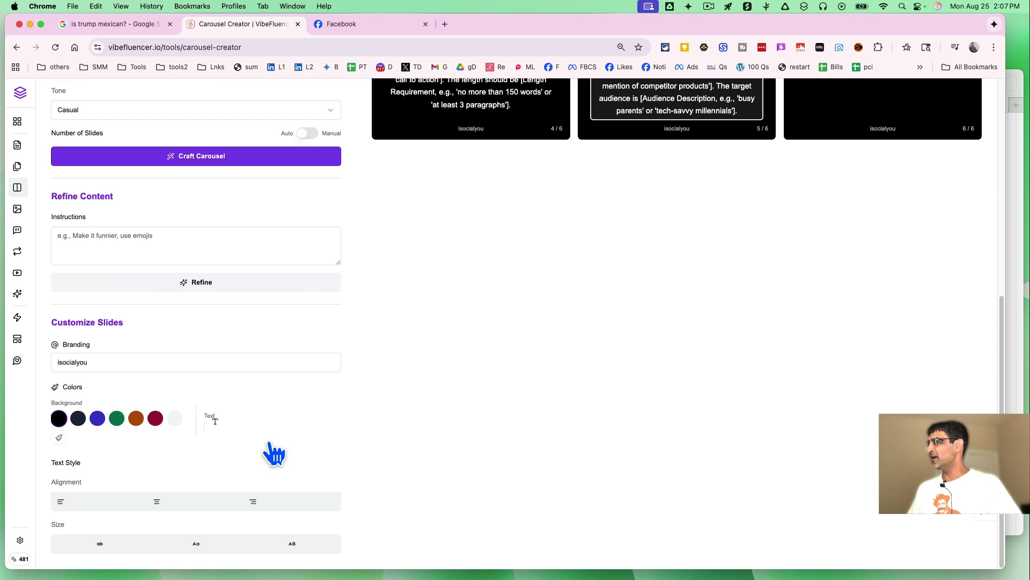
left_click(116, 418)
scroll(350, 437, "up", 5)
scroll(350, 437, "down", 5)
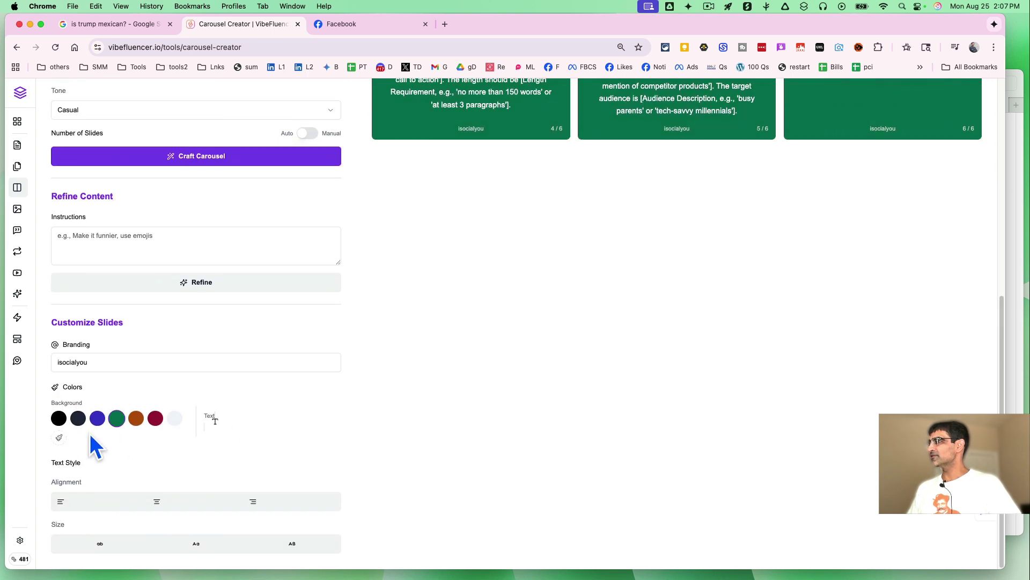
left_click(59, 418)
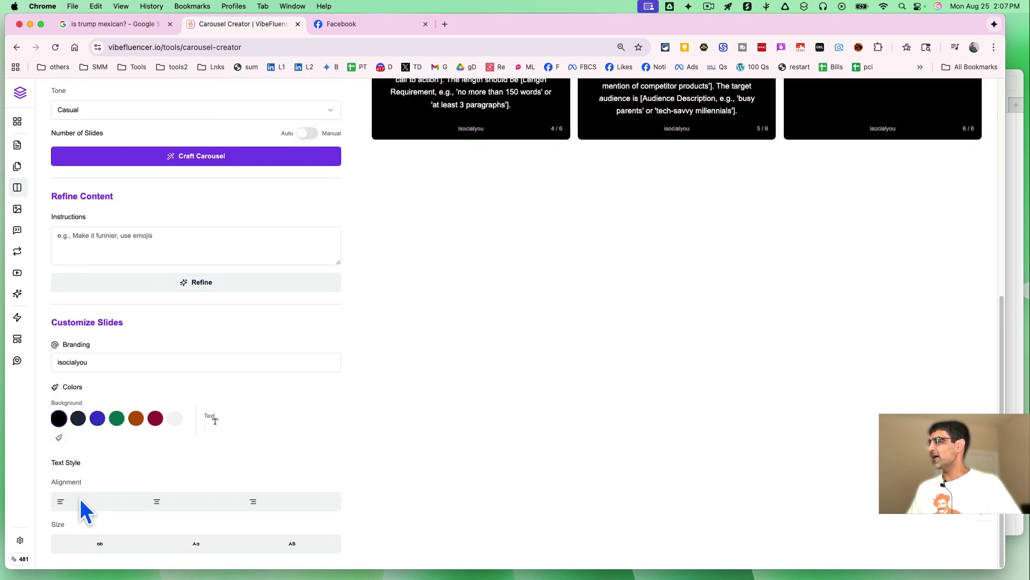
scroll(411, 418, "up", 8)
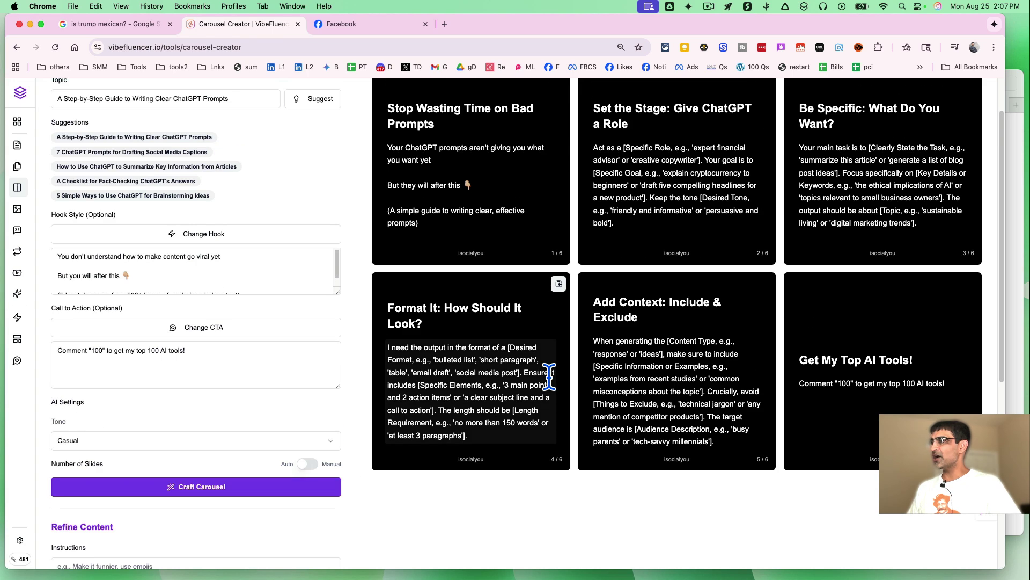
scroll(564, 379, "up", 4)
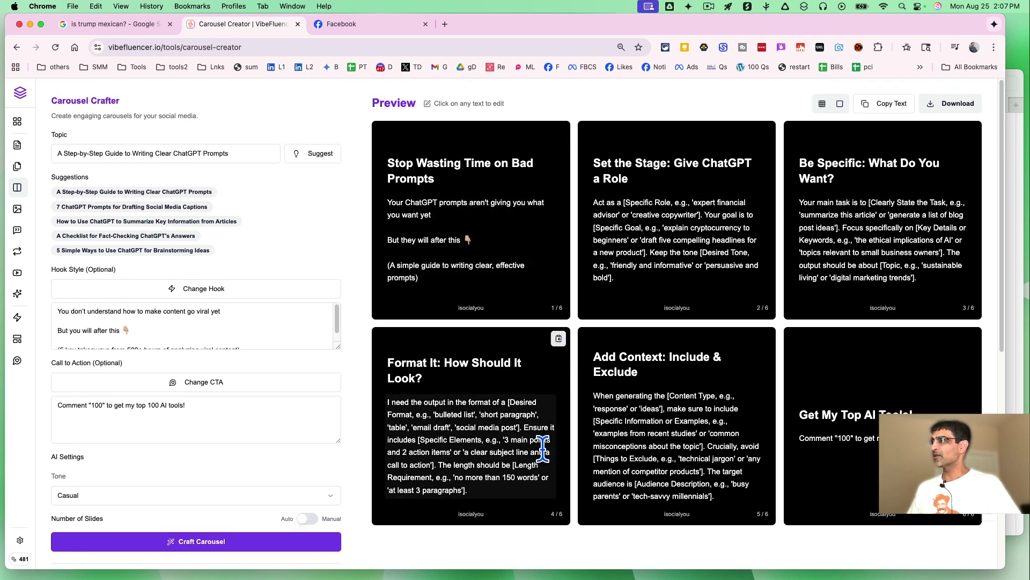
scroll(546, 444, "down", 5)
scroll(545, 444, "down", 5)
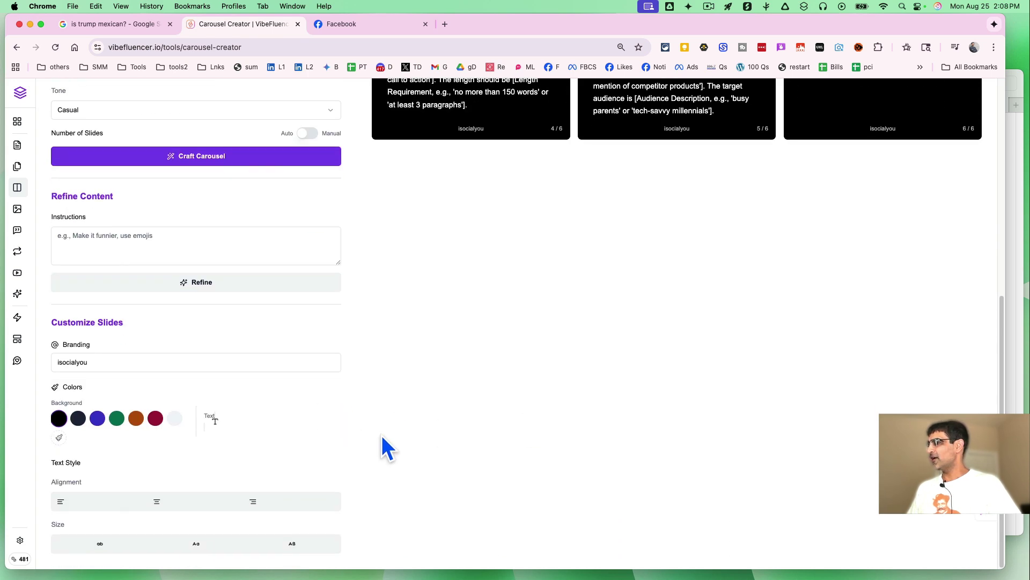
scroll(495, 471, "up", 6)
scroll(495, 471, "down", 6)
scroll(495, 471, "down", 1)
Step: Try larger and smaller slide text, settling on medium size
left_click(292, 557)
scroll(494, 470, "up", 7)
scroll(499, 471, "down", 7)
left_click(101, 543)
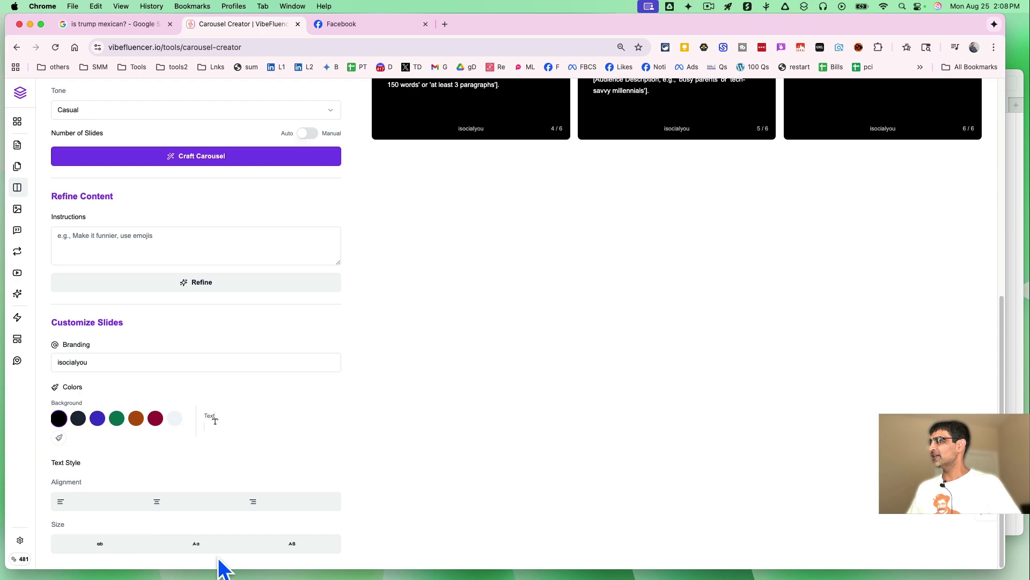
left_click(195, 544)
scroll(537, 495, "up", 8)
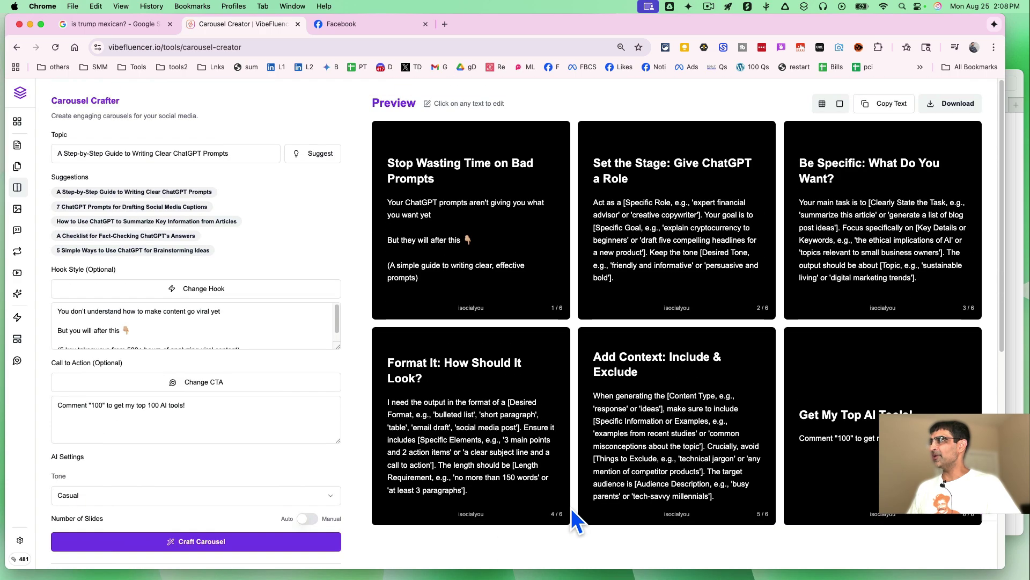
scroll(576, 508, "down", 8)
scroll(582, 508, "up", 8)
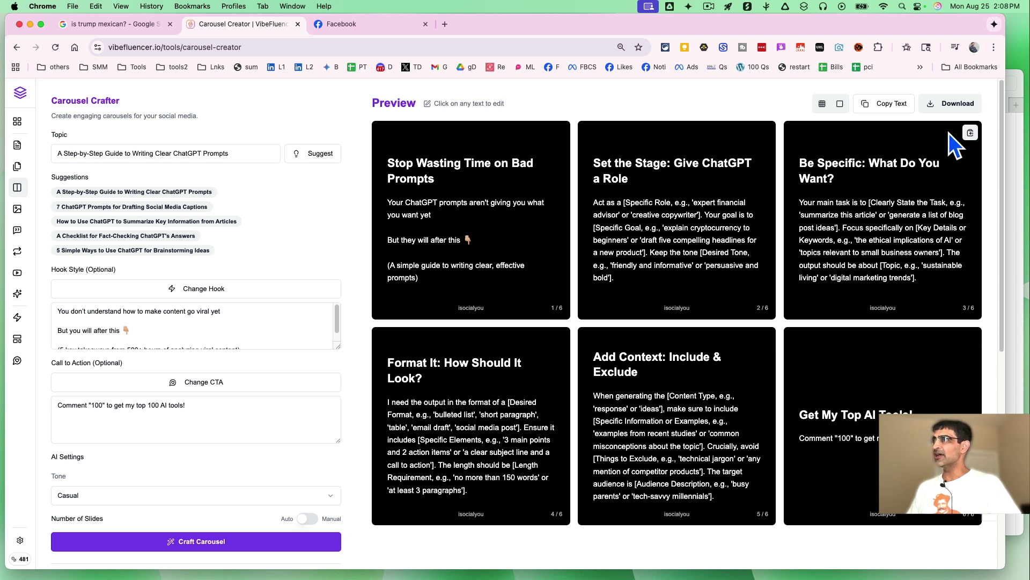
Step: Use Download as ZIP to save the slides to the Desktop, replacing carousel_slides.zip
left_click(956, 105)
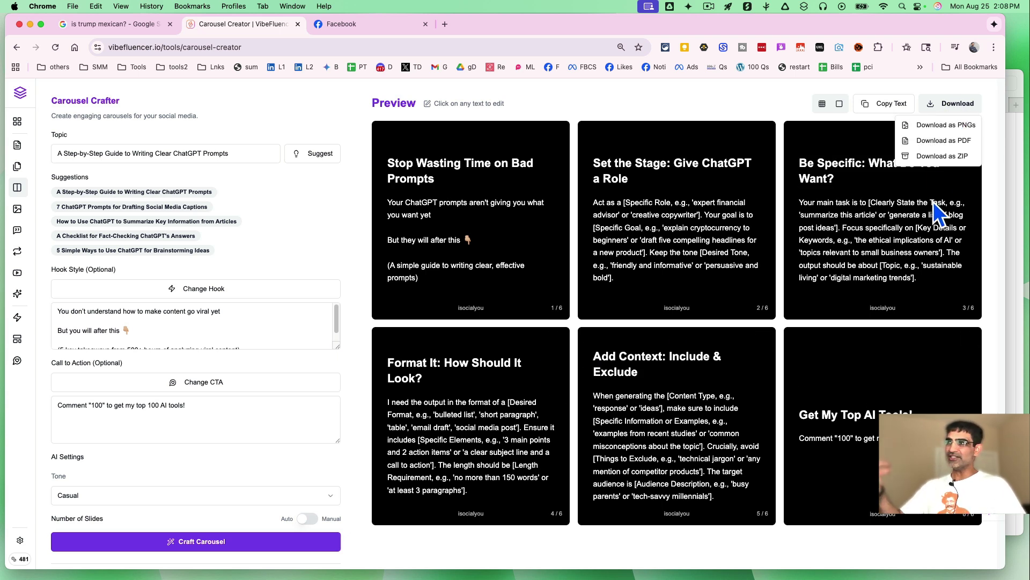
left_click(942, 156)
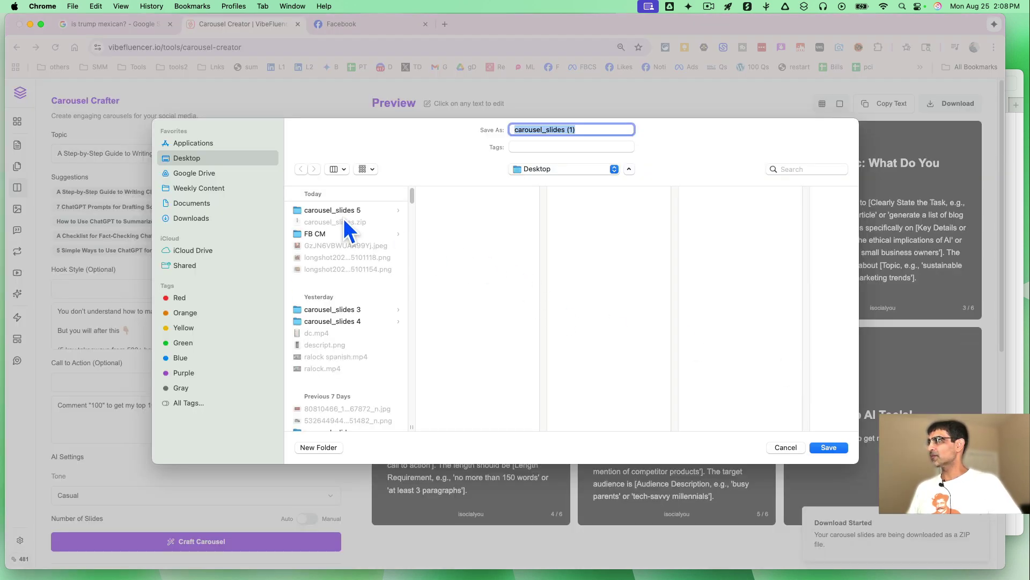
left_click(346, 221)
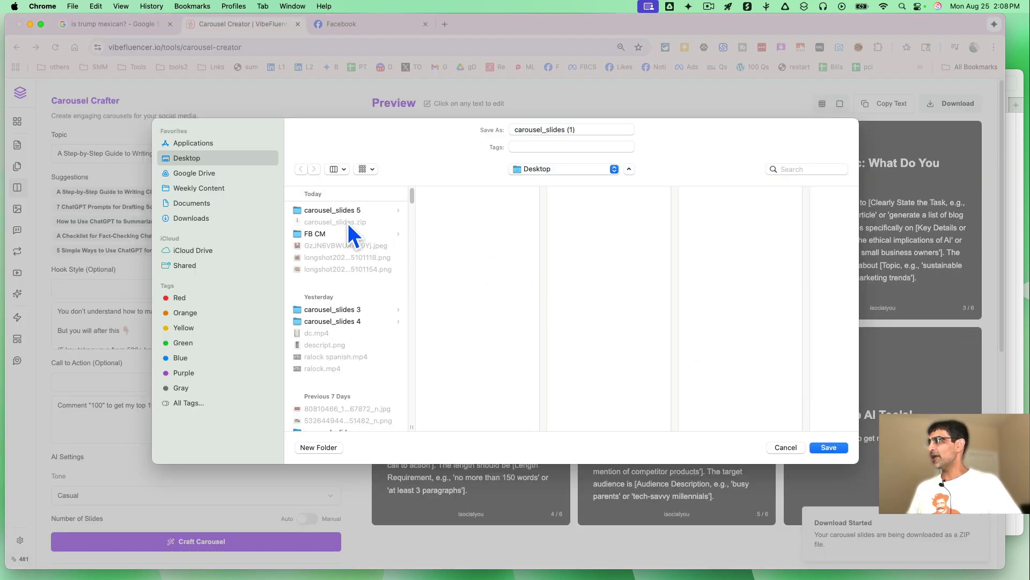
left_click(829, 448)
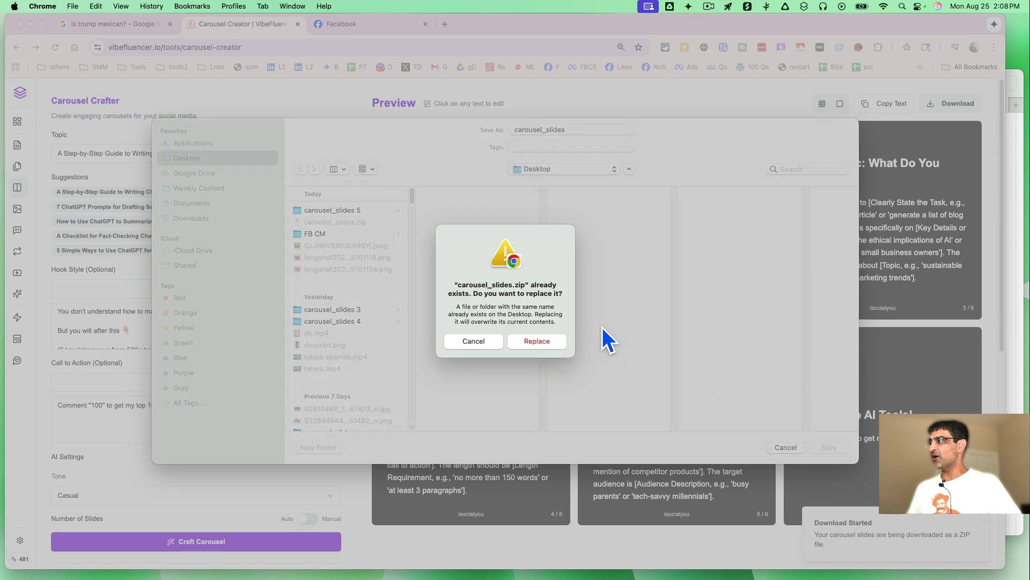
left_click(537, 341)
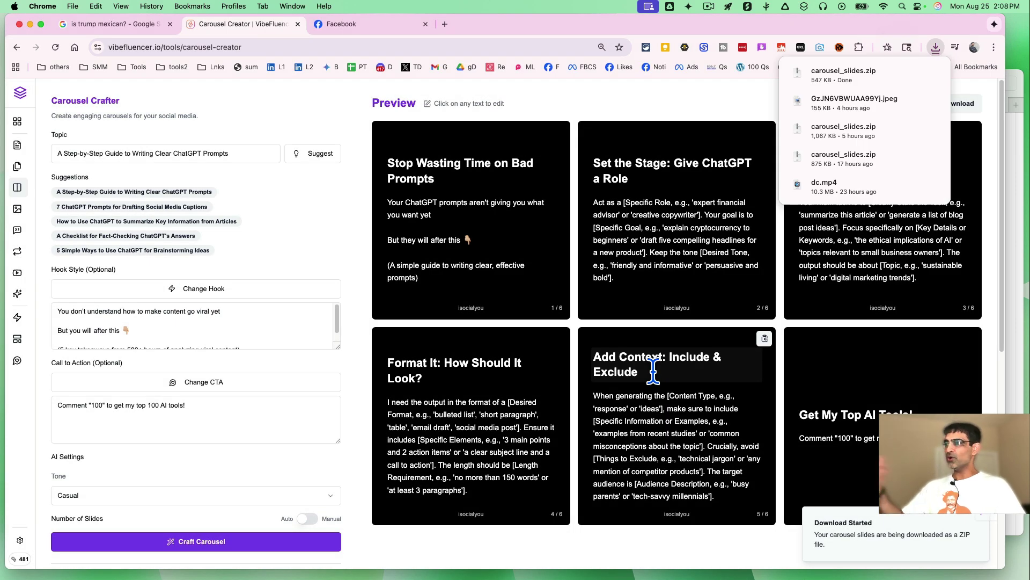
Step: Switch to the i Social You Facebook tab with the earlier ChatGPT trading-prompts carousel
left_click(366, 24)
scroll(825, 398, "up", 5)
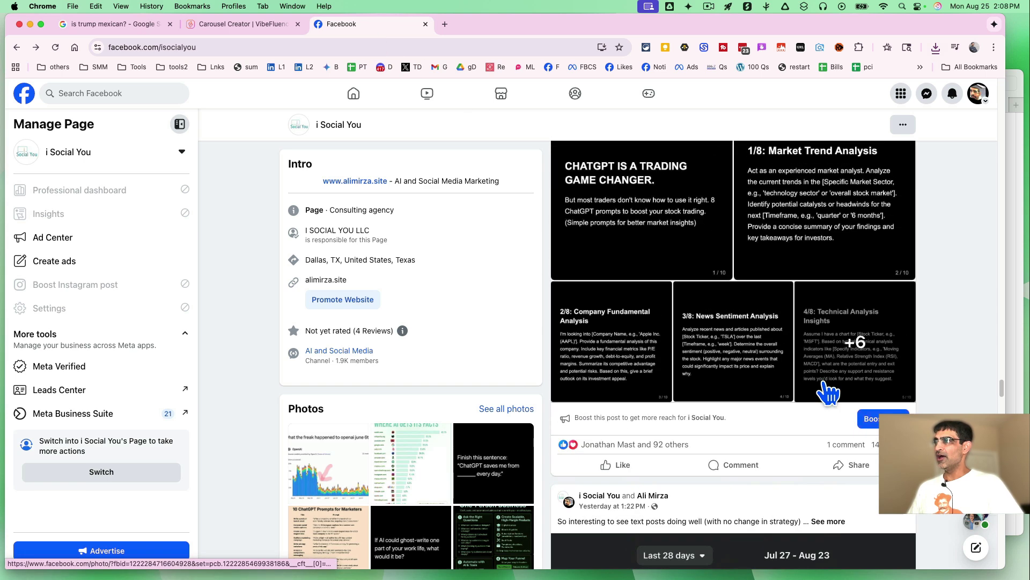
scroll(825, 395, "up", 4)
scroll(771, 365, "down", 4)
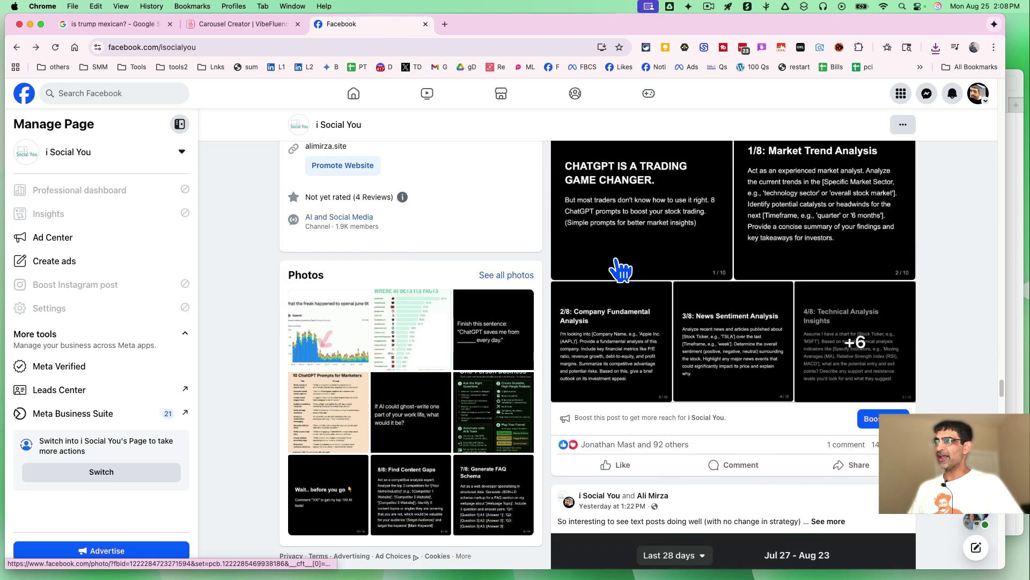
scroll(636, 266, "down", 3)
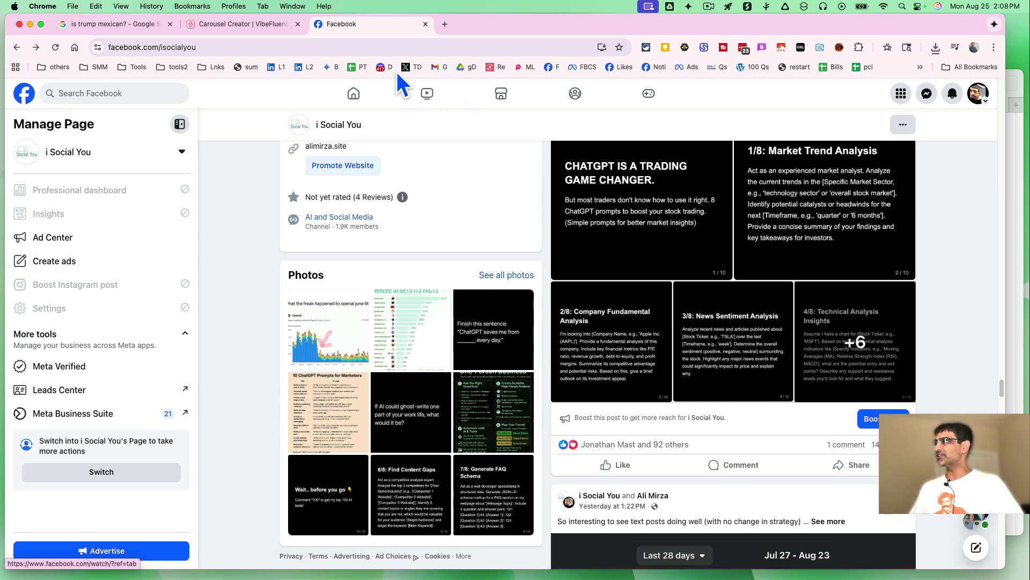
Step: Leave the Carousel Creator via the VibeFluencer logo to show the home page's AI tools grid
left_click(219, 24)
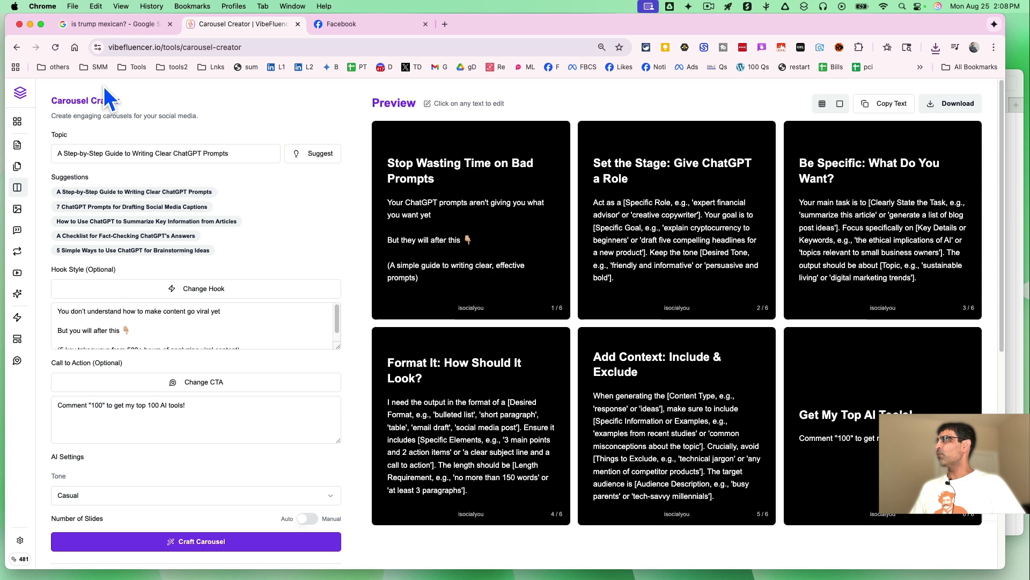
left_click(21, 93)
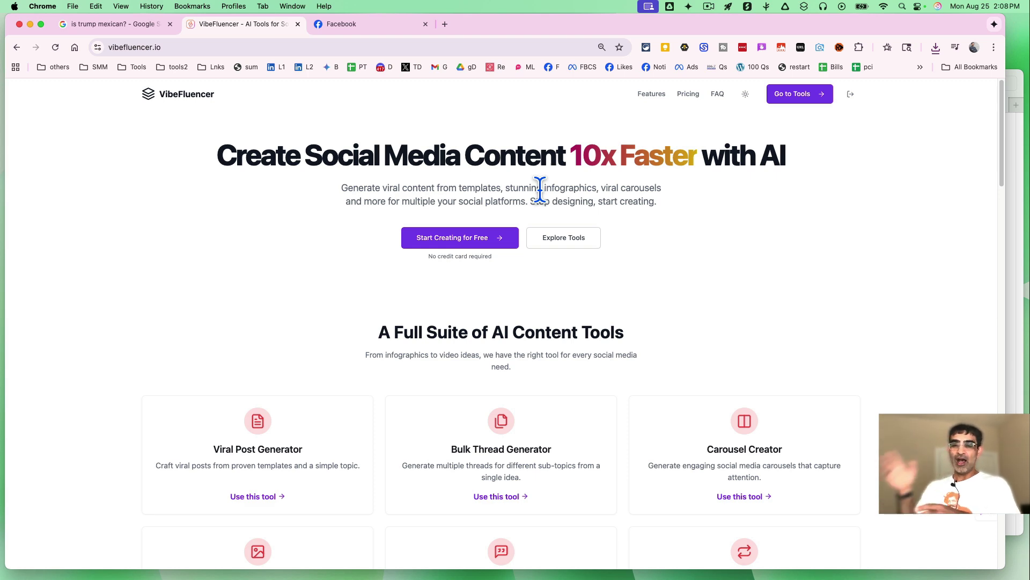
scroll(539, 191, "down", 1)
scroll(539, 191, "down", 7)
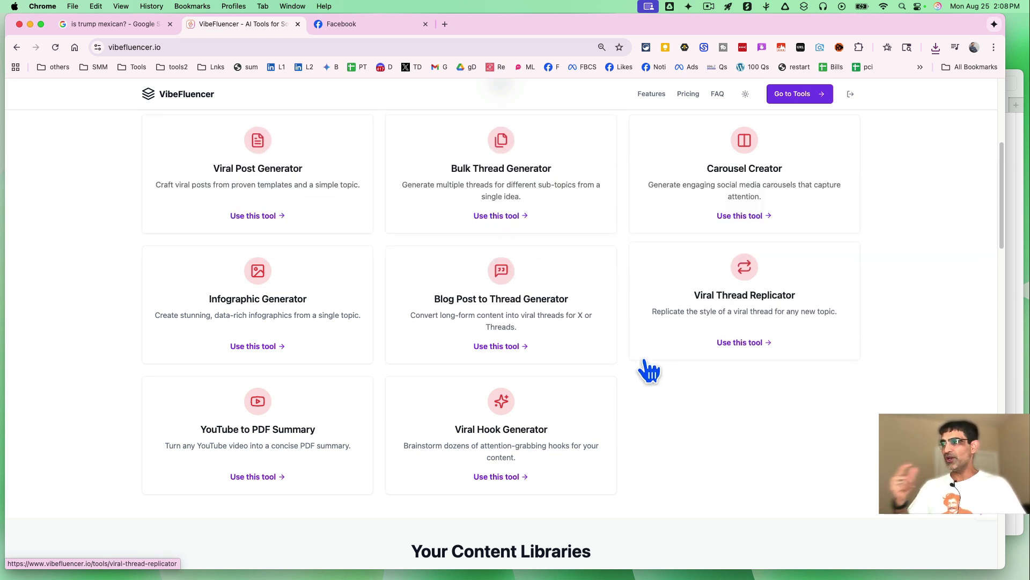
scroll(649, 370, "up", 4)
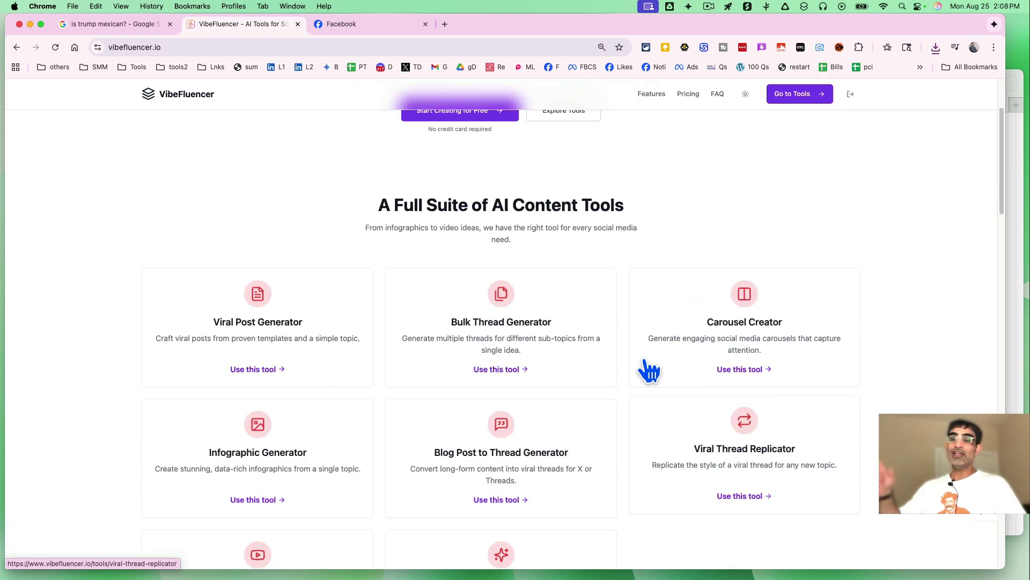